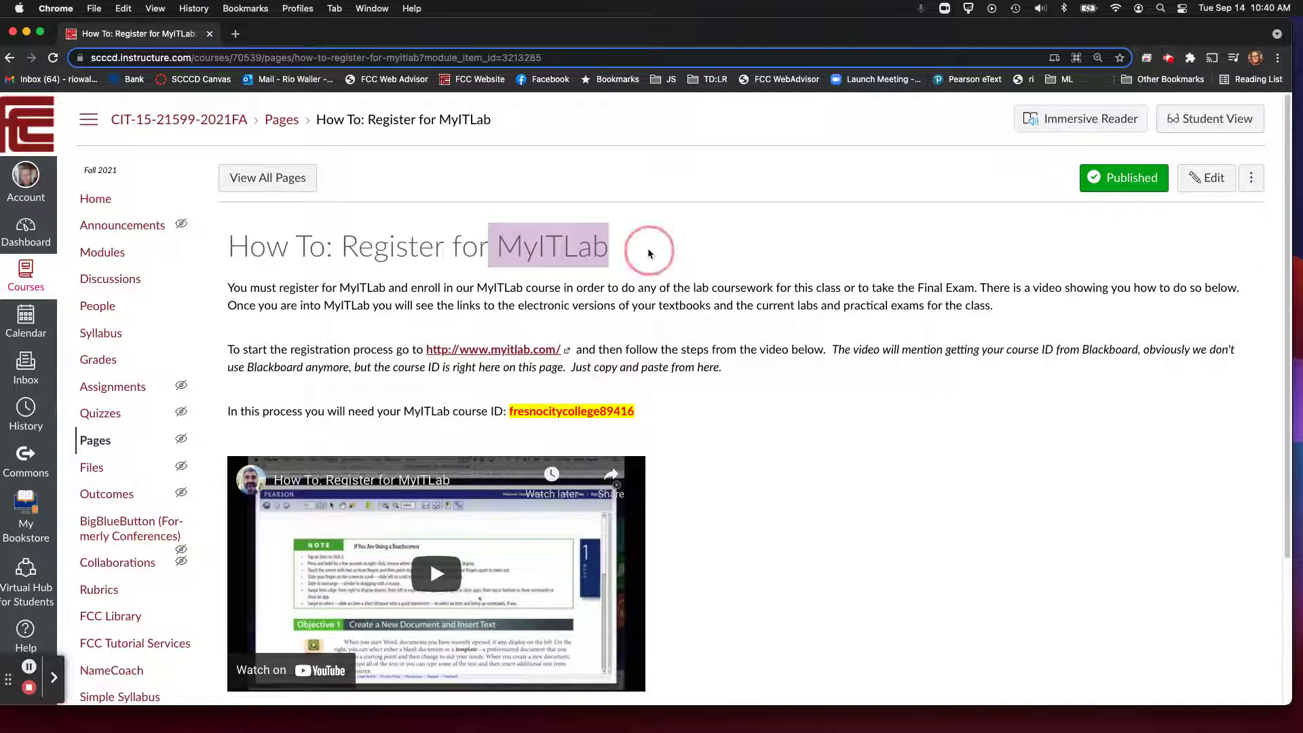
Step: Highlight 'MyITLab' in the How To: Register for MyITLab page title, then clear the highlight
click(648, 250)
drag(498, 250, 606, 249)
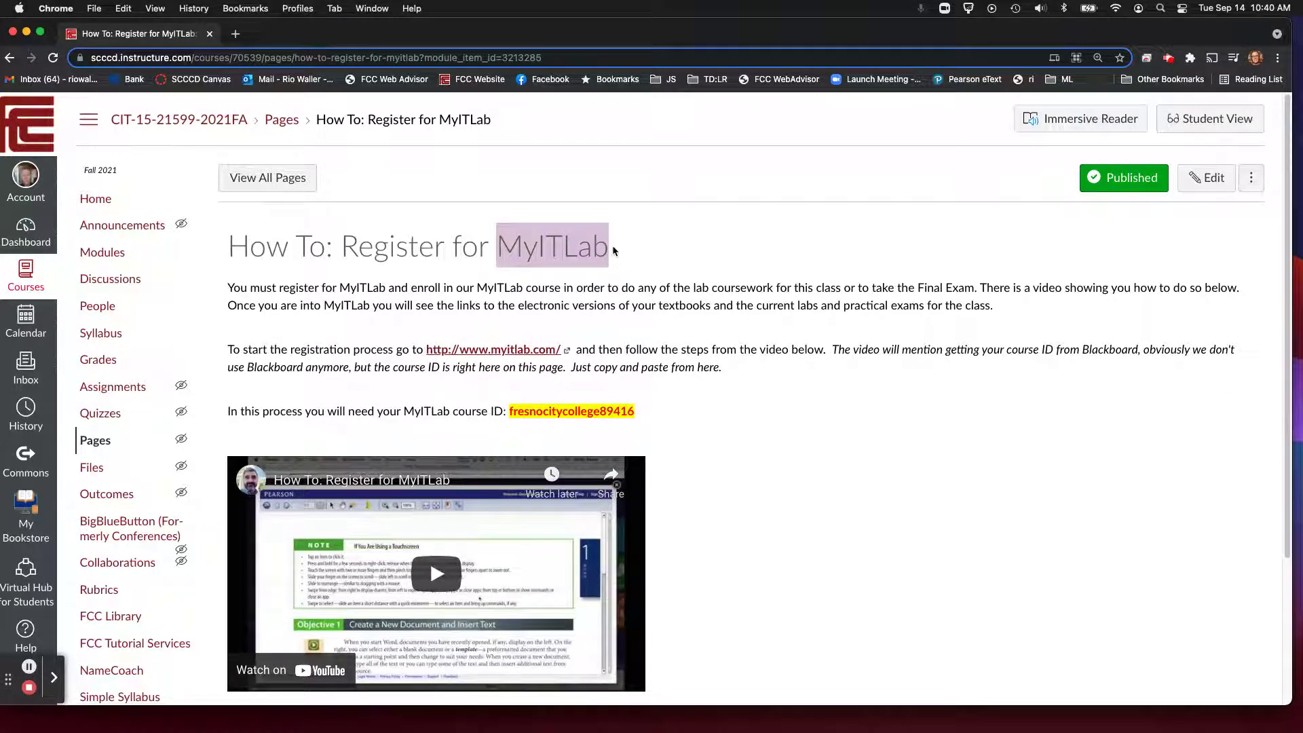
click(646, 280)
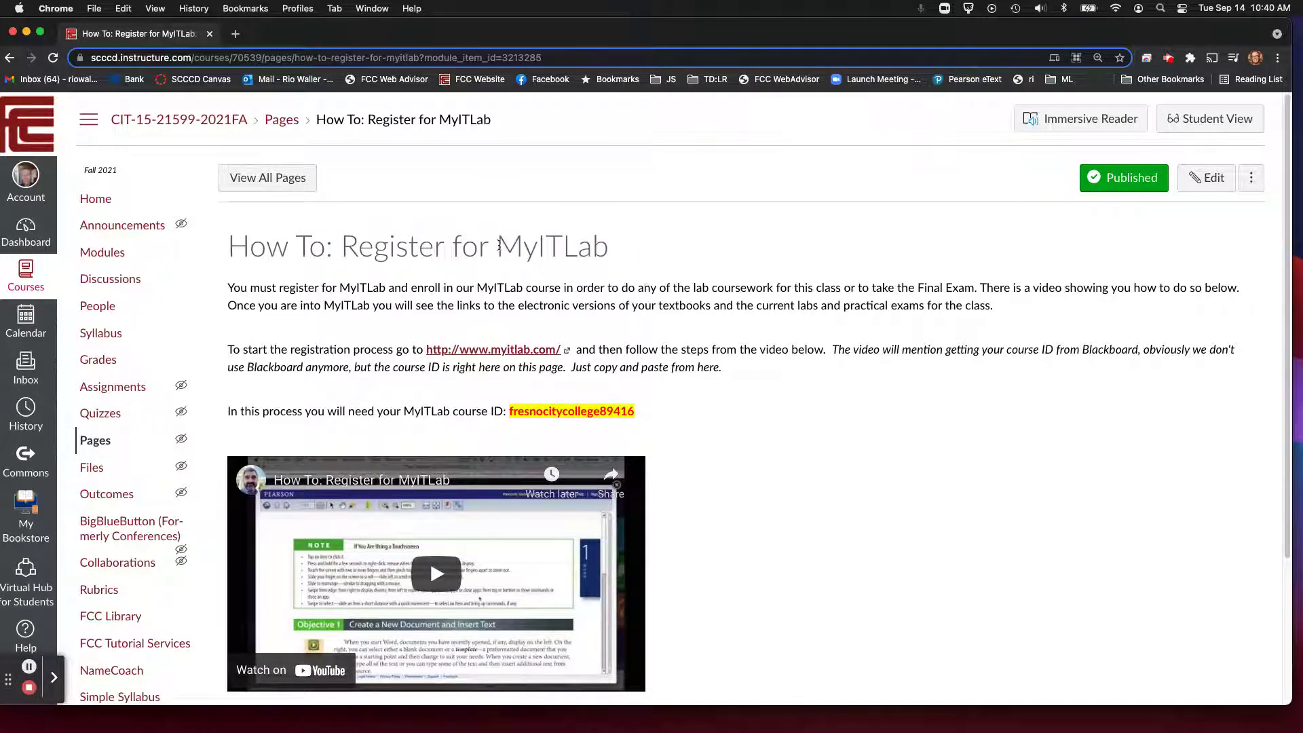
drag(497, 246, 607, 246)
click(754, 319)
drag(643, 411, 507, 410)
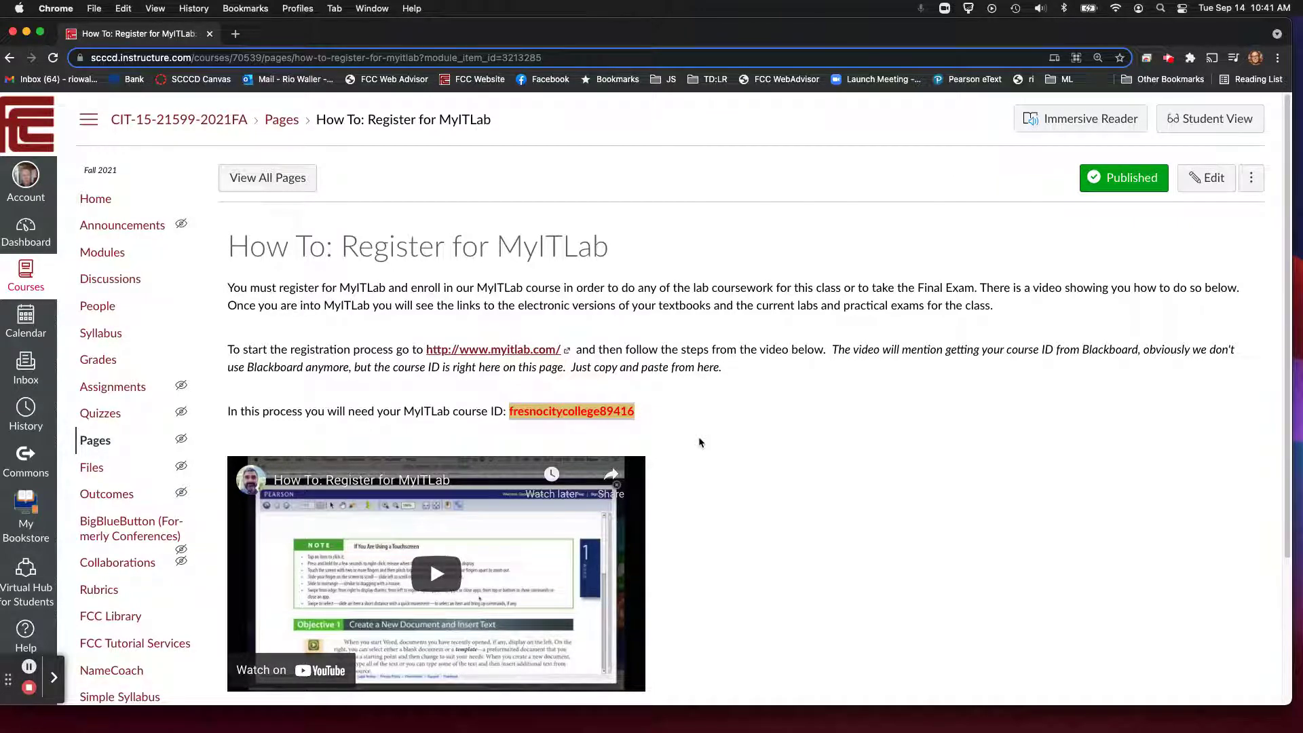
click(701, 443)
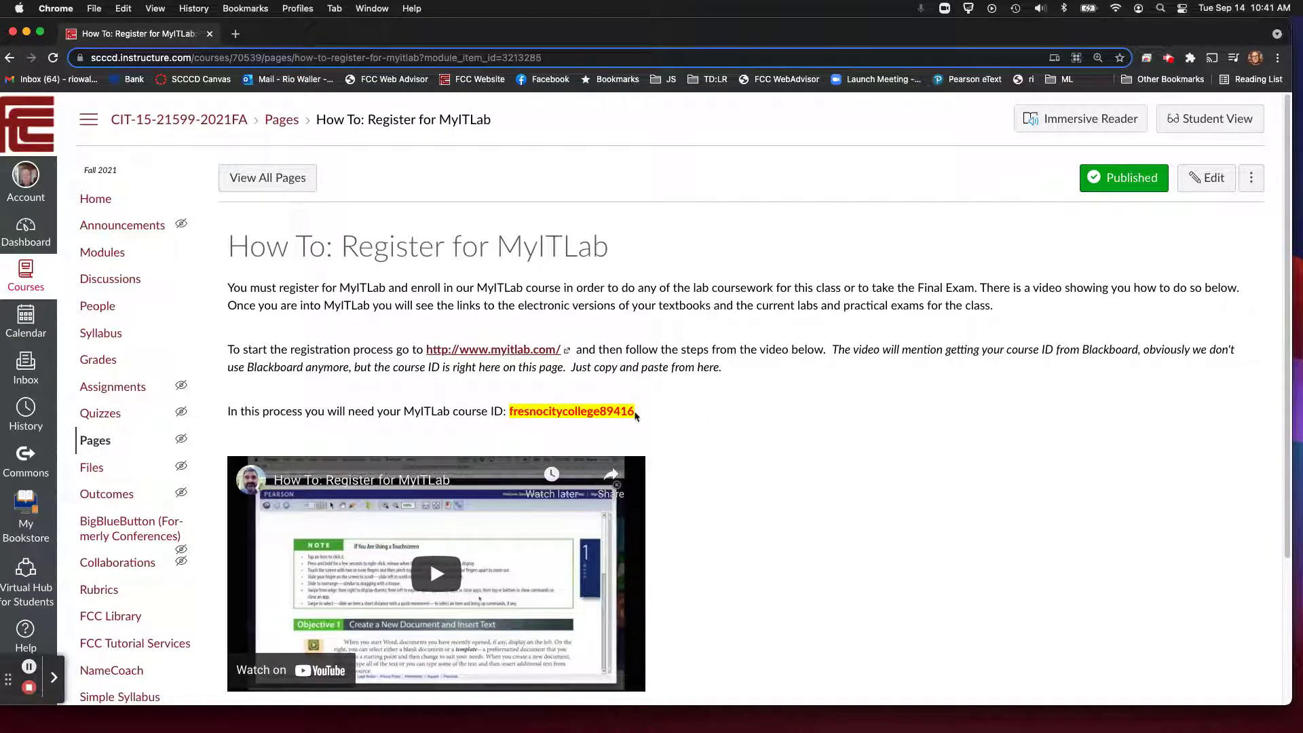
drag(635, 414, 509, 406)
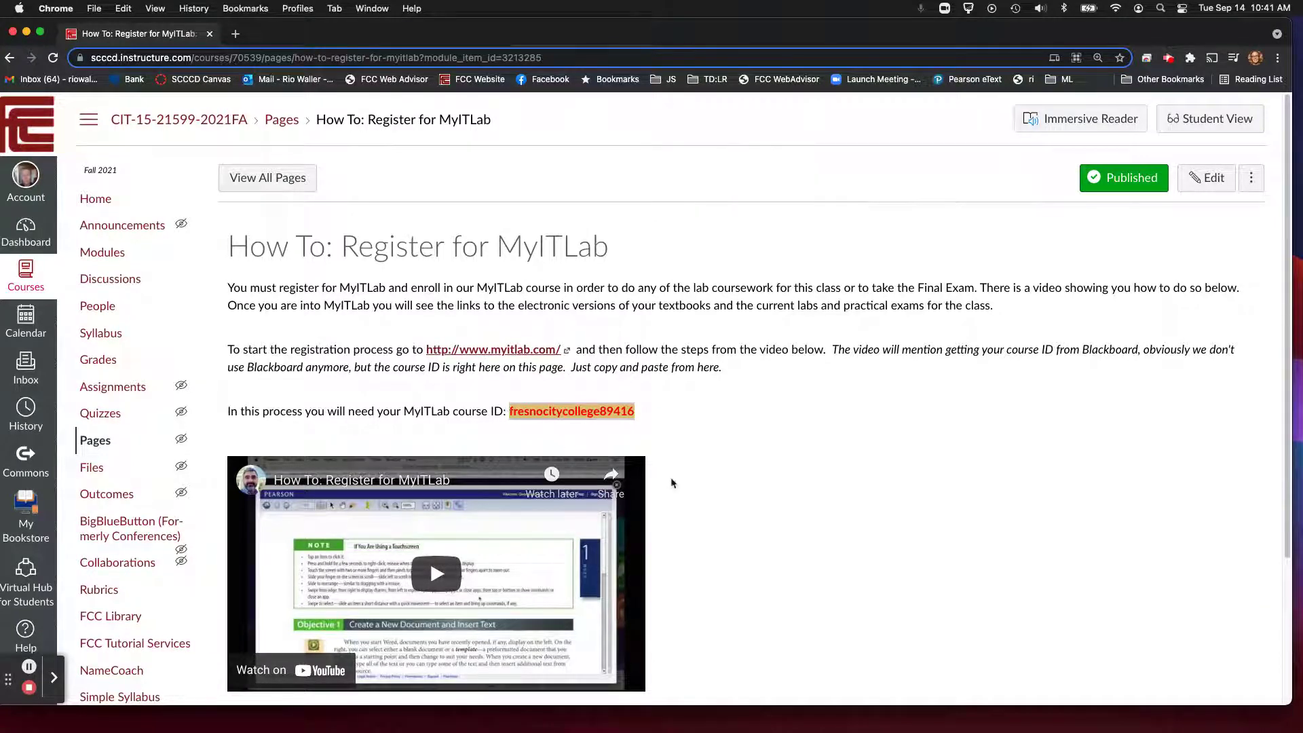
Step: Open myitlab.com in a new tab and go to the Student registration page
click(525, 351)
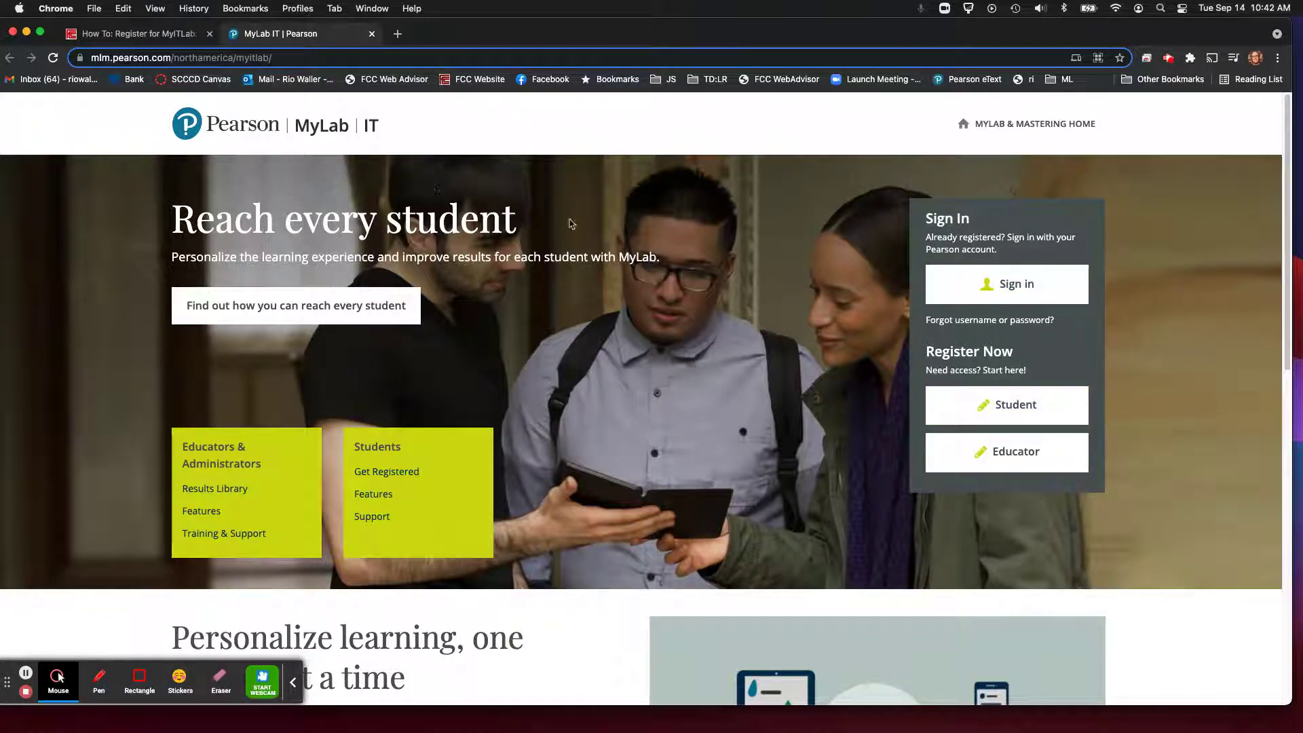
click(1009, 415)
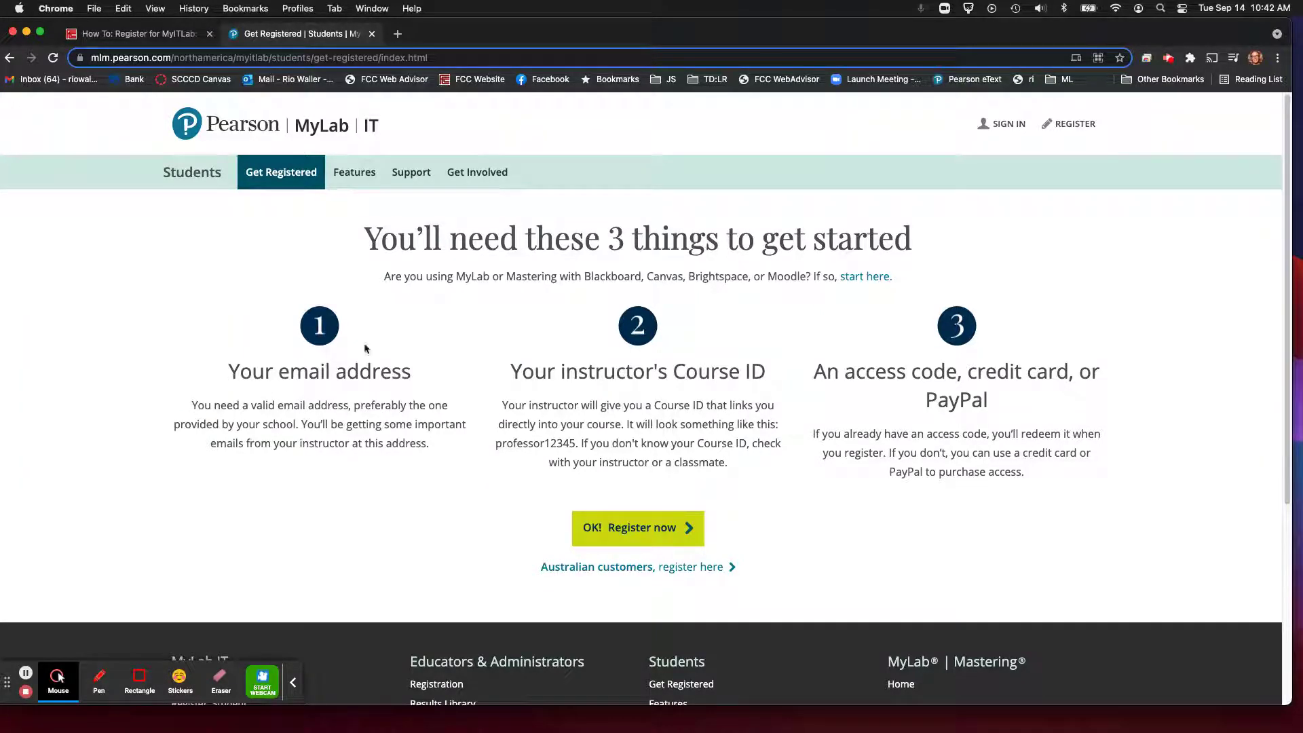
drag(603, 373, 744, 396)
click(745, 397)
click(156, 37)
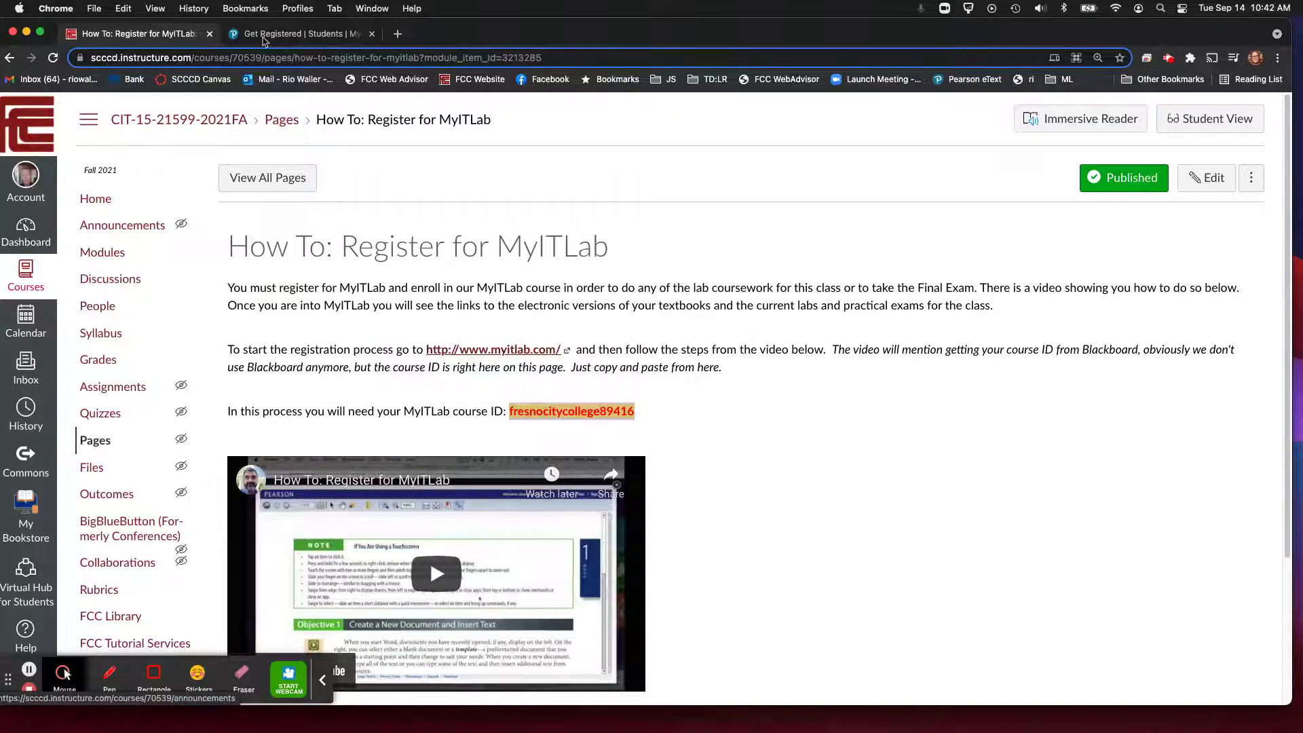
key(ctrl+Tab)
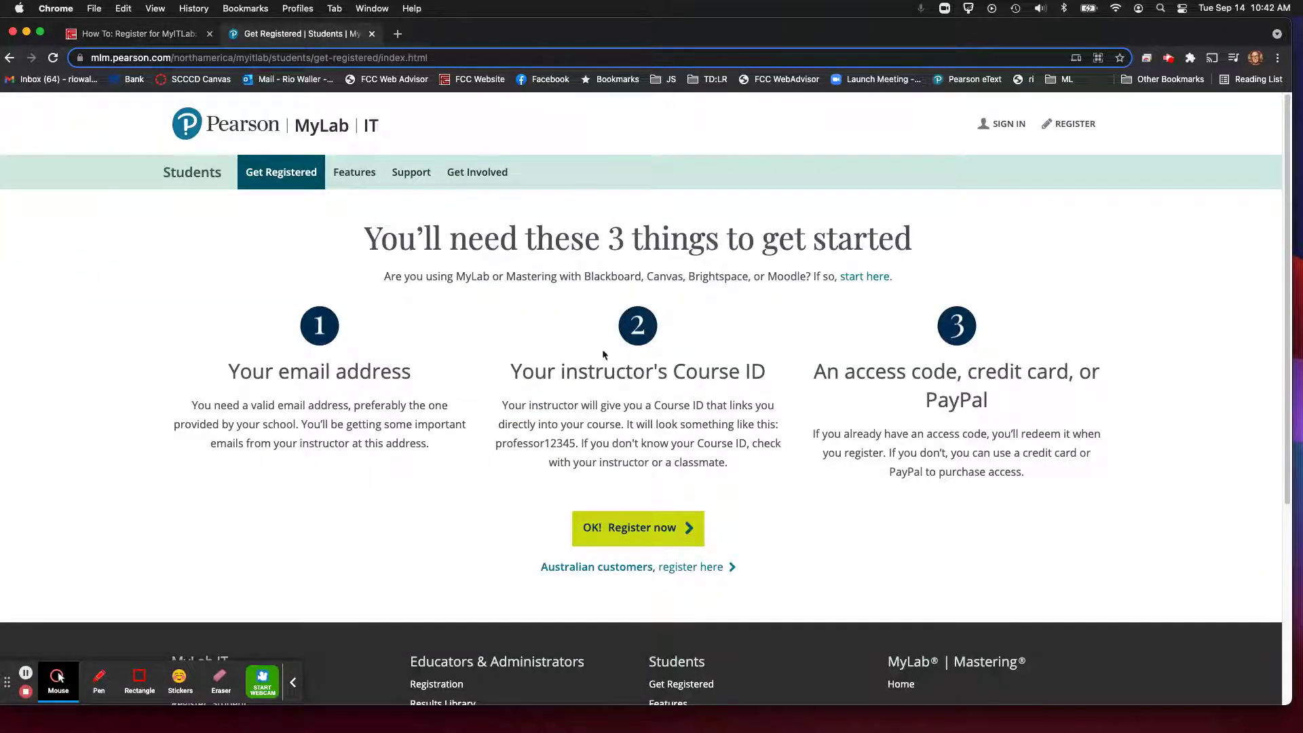
drag(810, 367, 1084, 410)
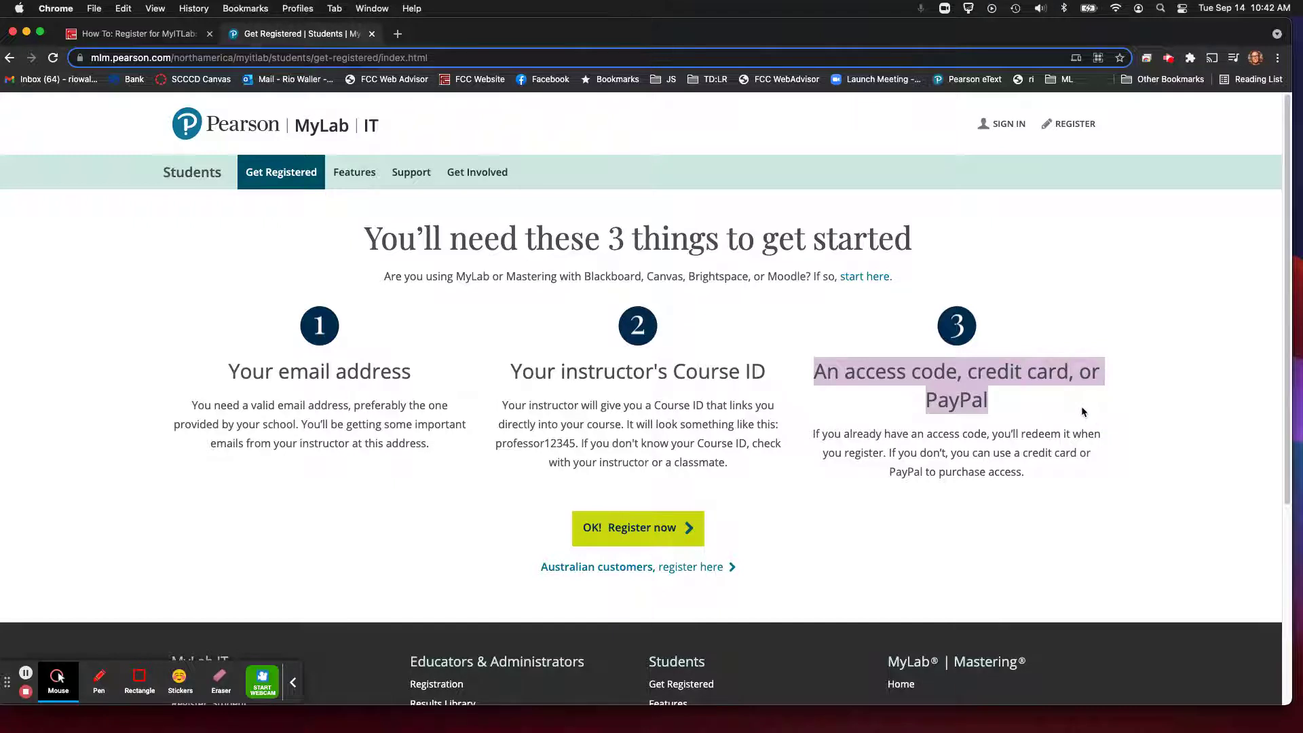
click(840, 372)
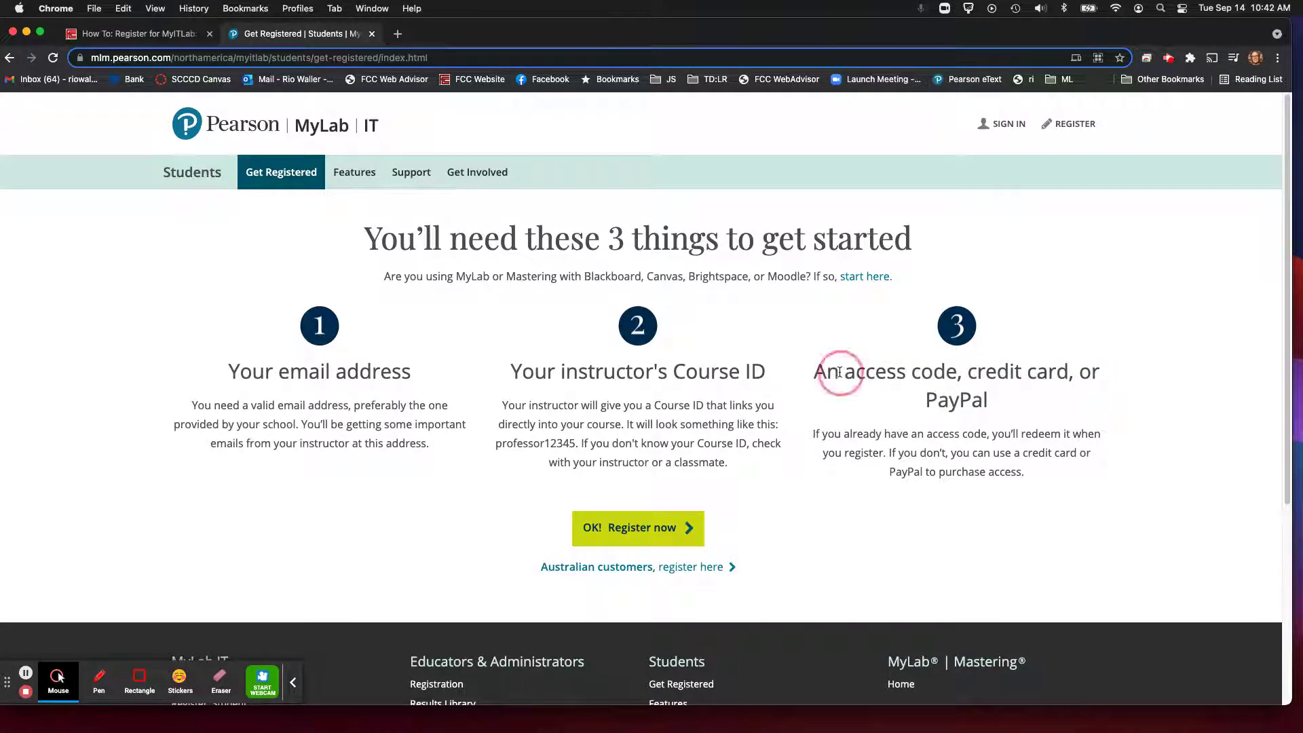
drag(840, 371, 1070, 373)
click(966, 372)
drag(924, 409, 995, 402)
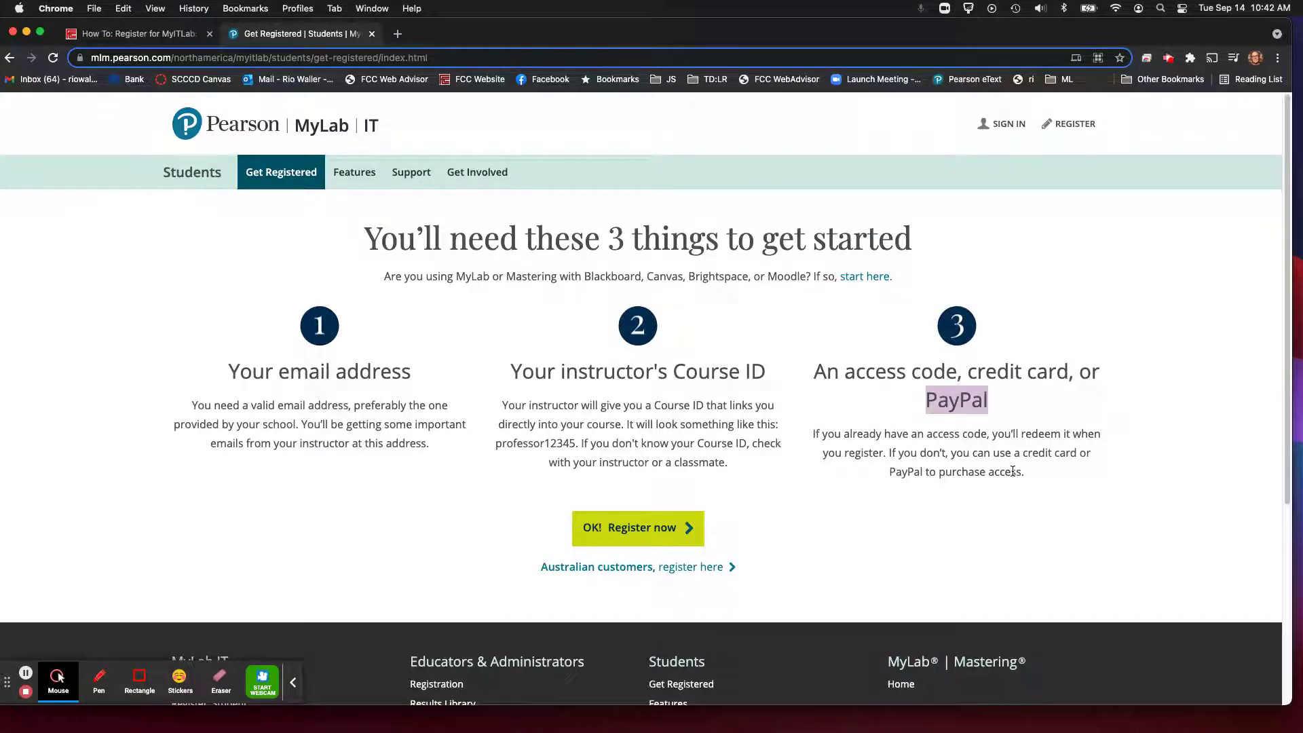
click(686, 393)
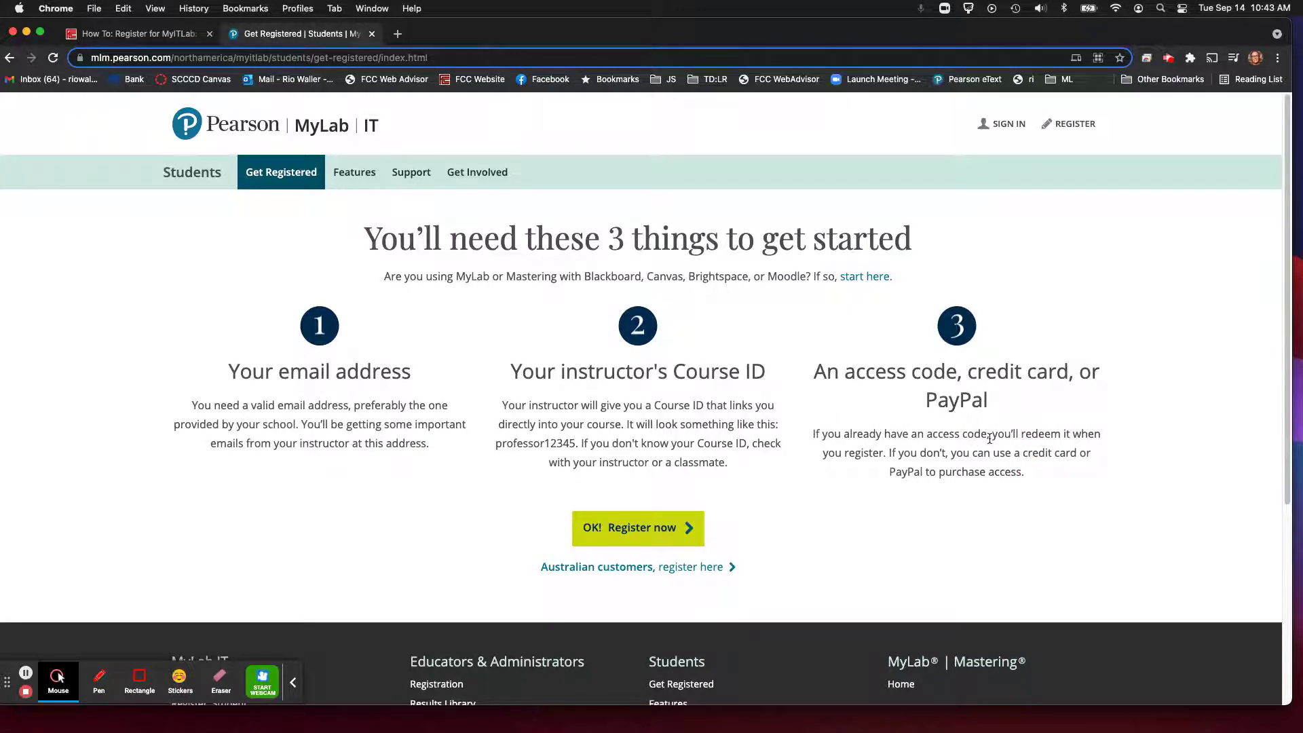
click(618, 527)
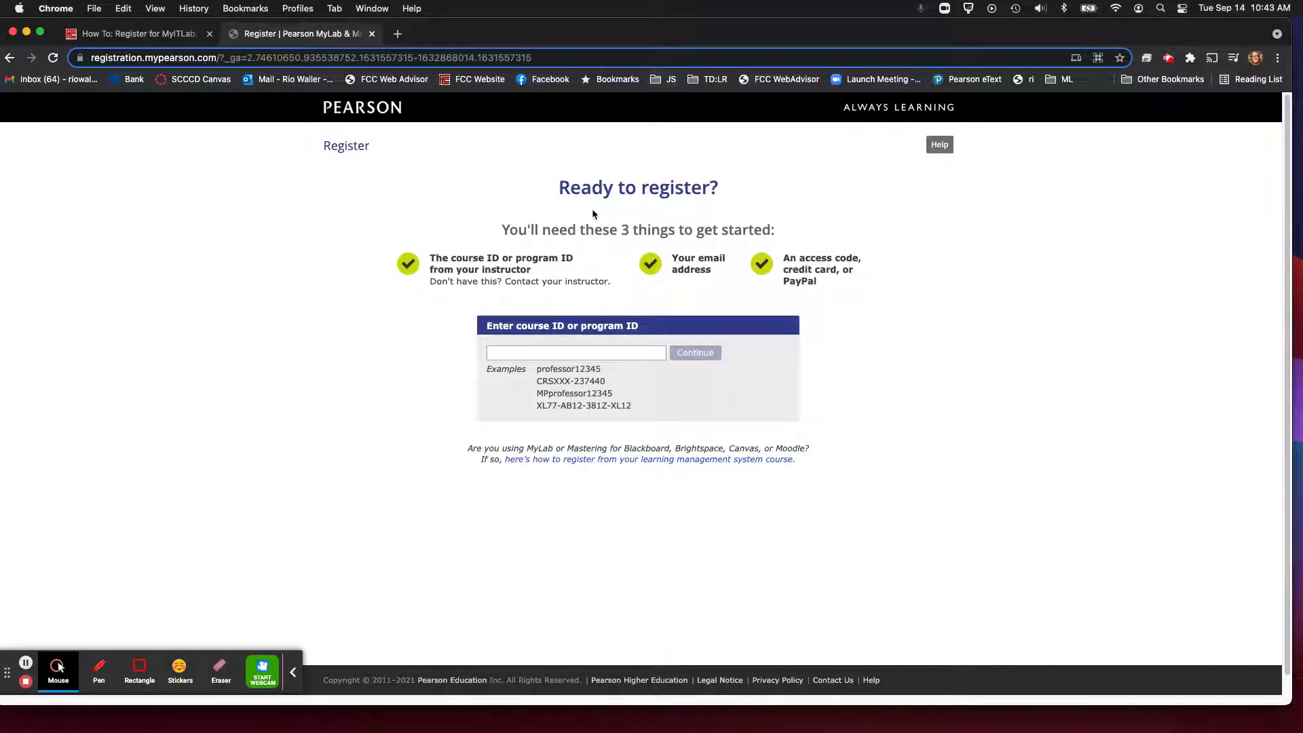
click(122, 36)
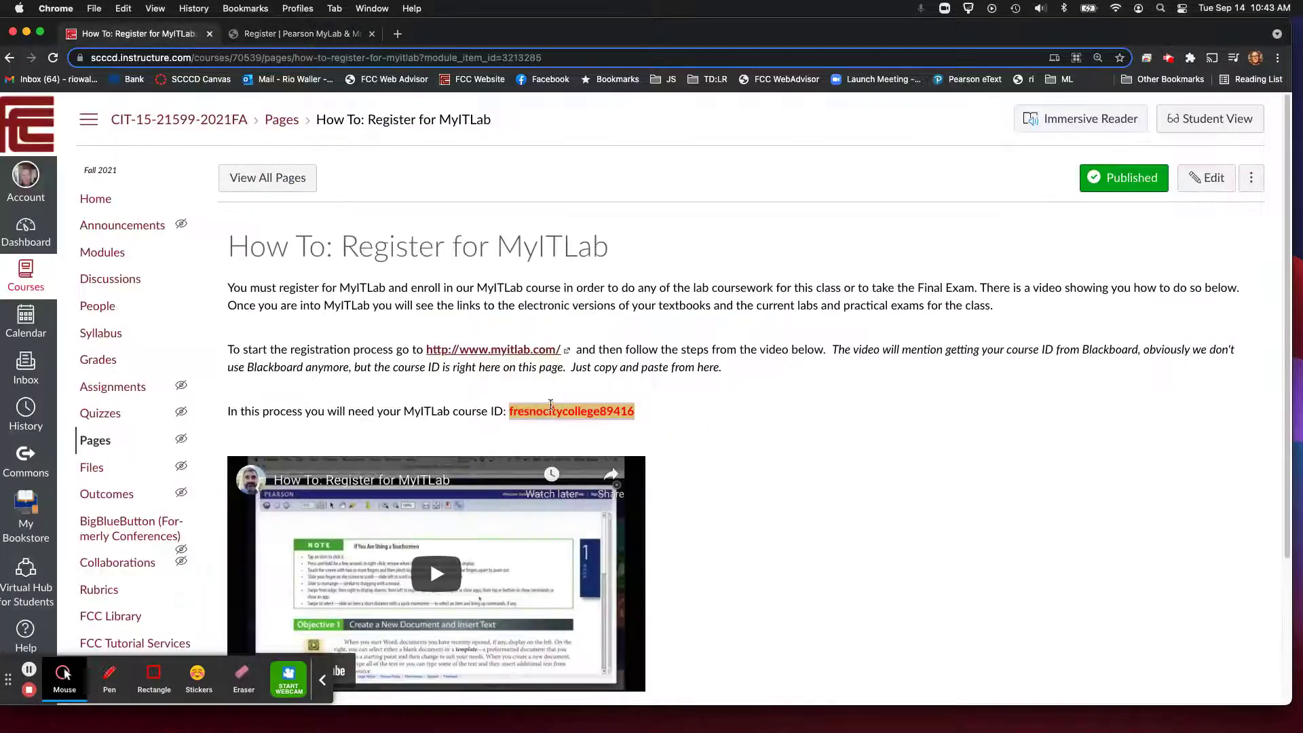
right_click(551, 405)
click(596, 436)
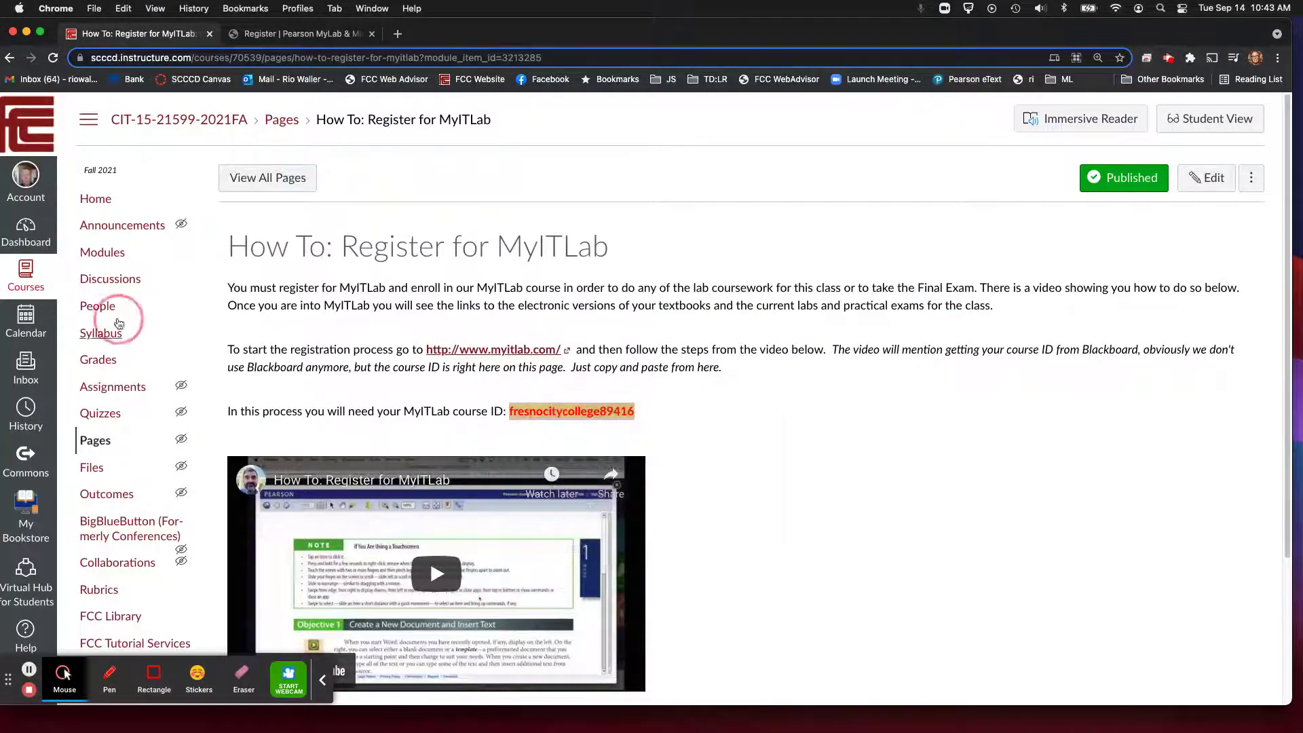
click(306, 36)
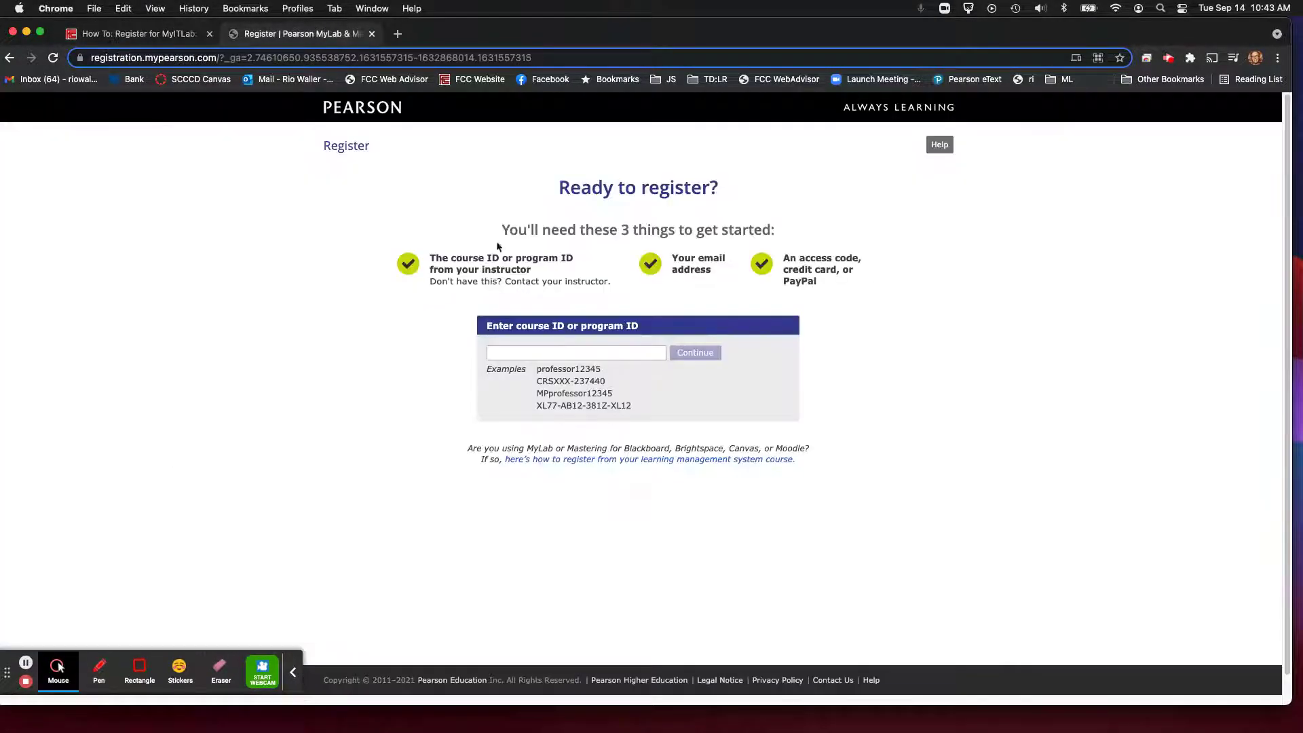
click(538, 353)
key(super+v)
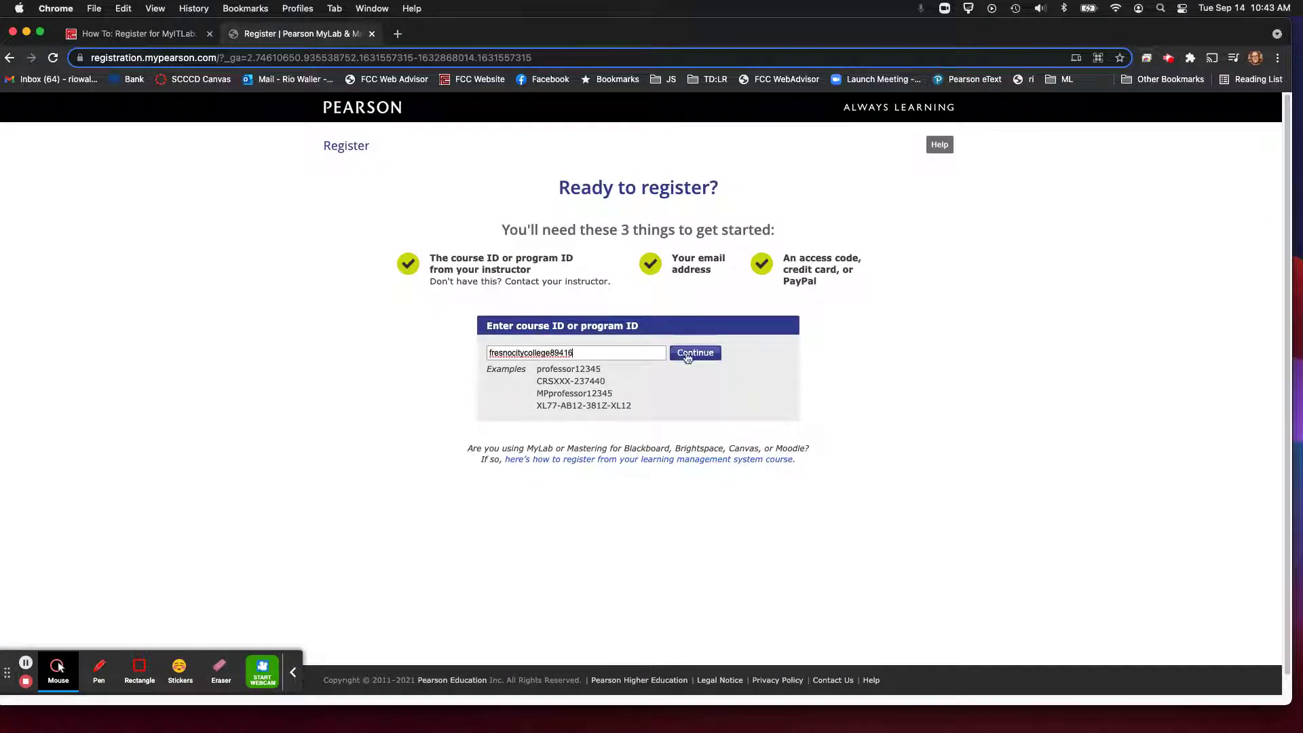
click(687, 354)
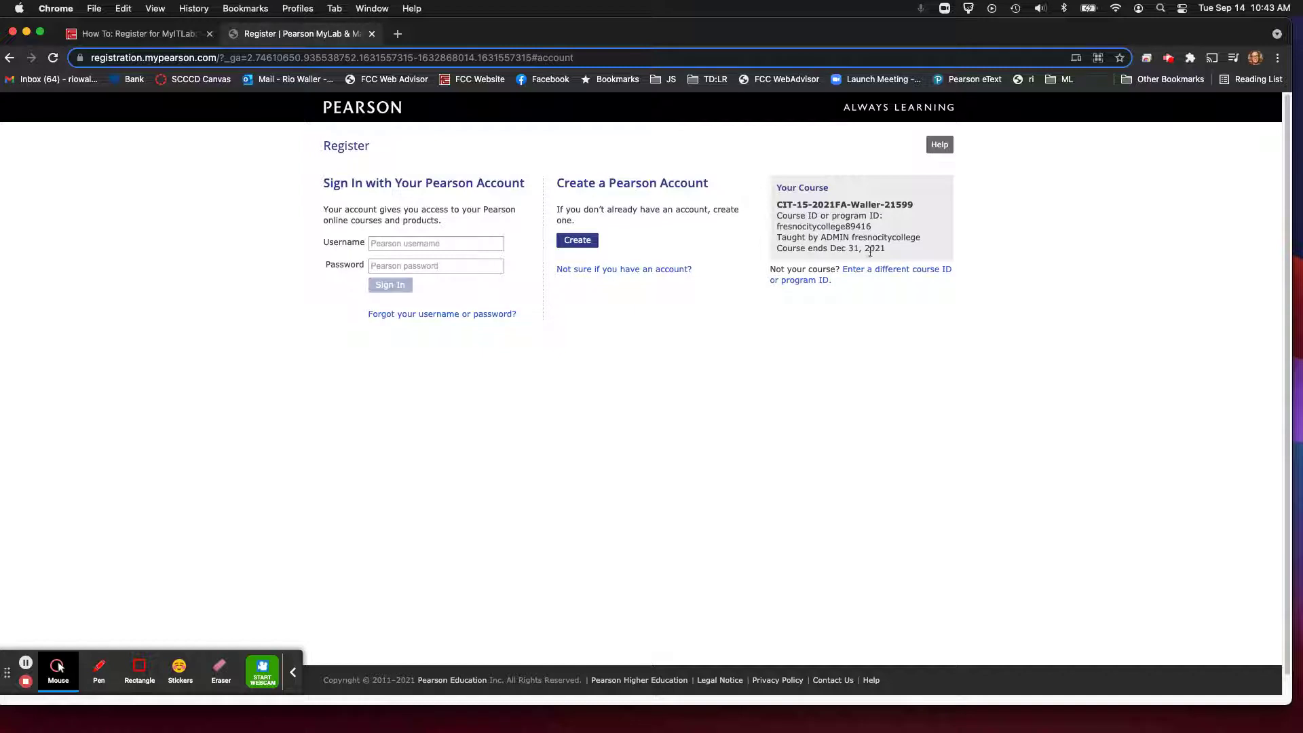
Step: Sign in to the Pearson account with the student username and the saved password
drag(892, 257, 1078, 241)
click(1079, 239)
click(417, 242)
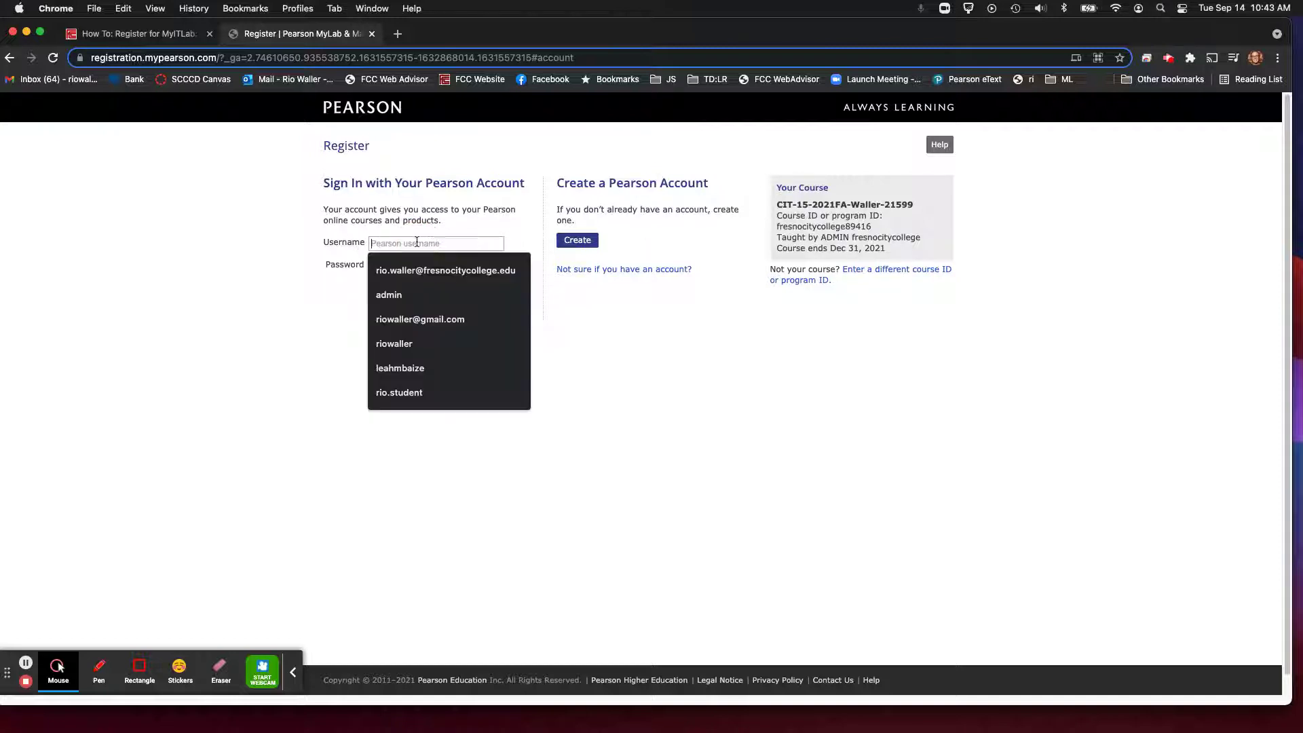
click(719, 576)
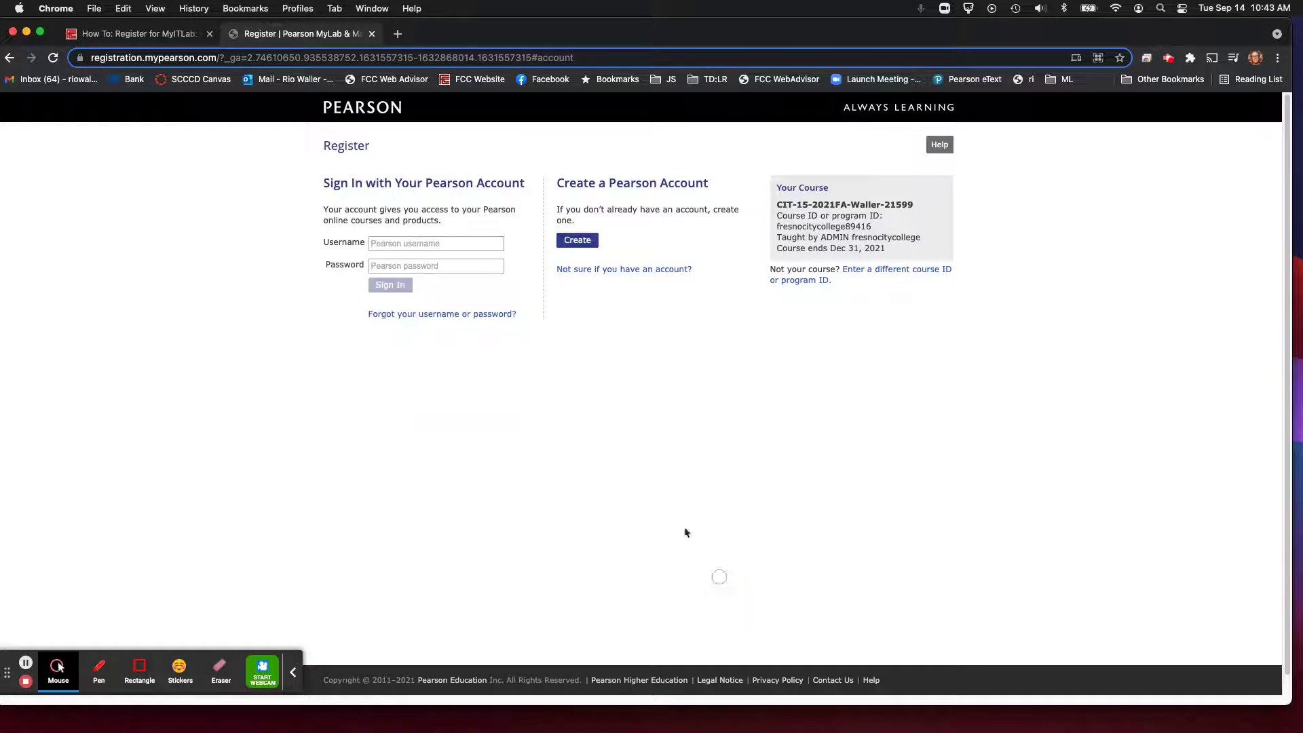
click(400, 244)
text(rio.student)
key(super+v)
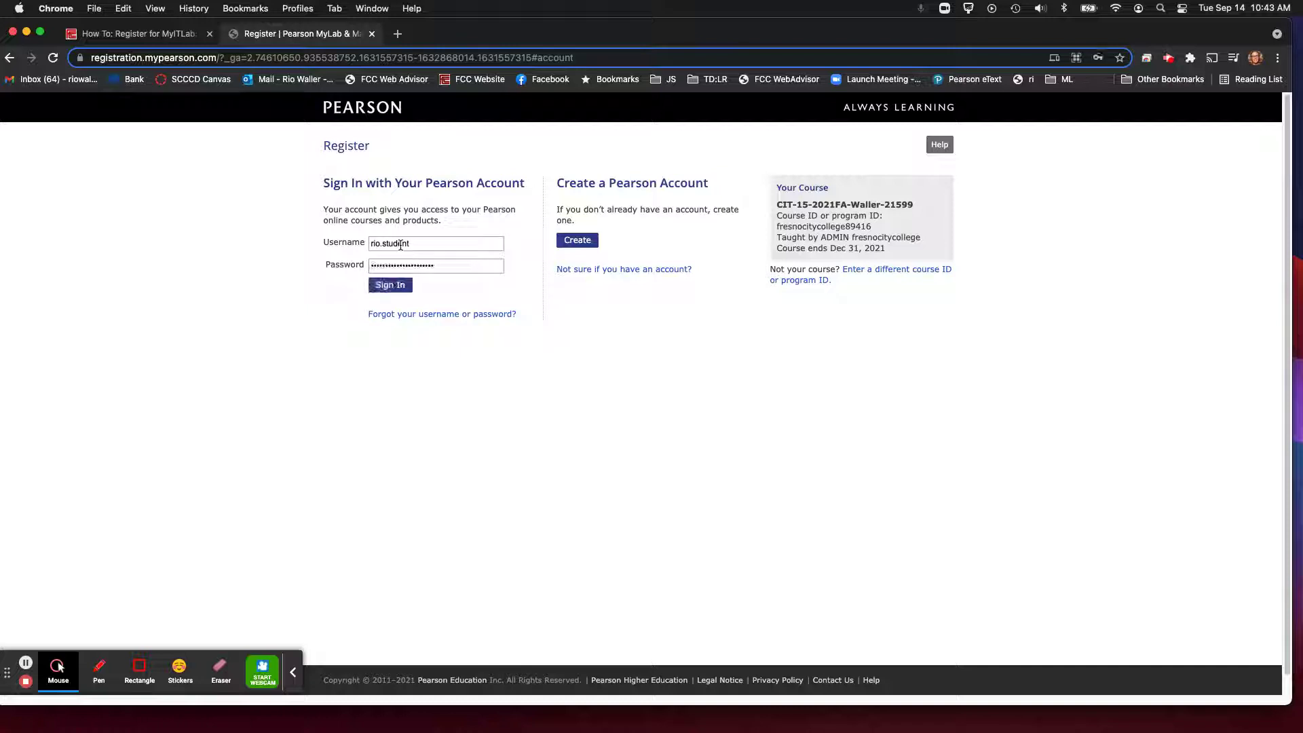
click(393, 283)
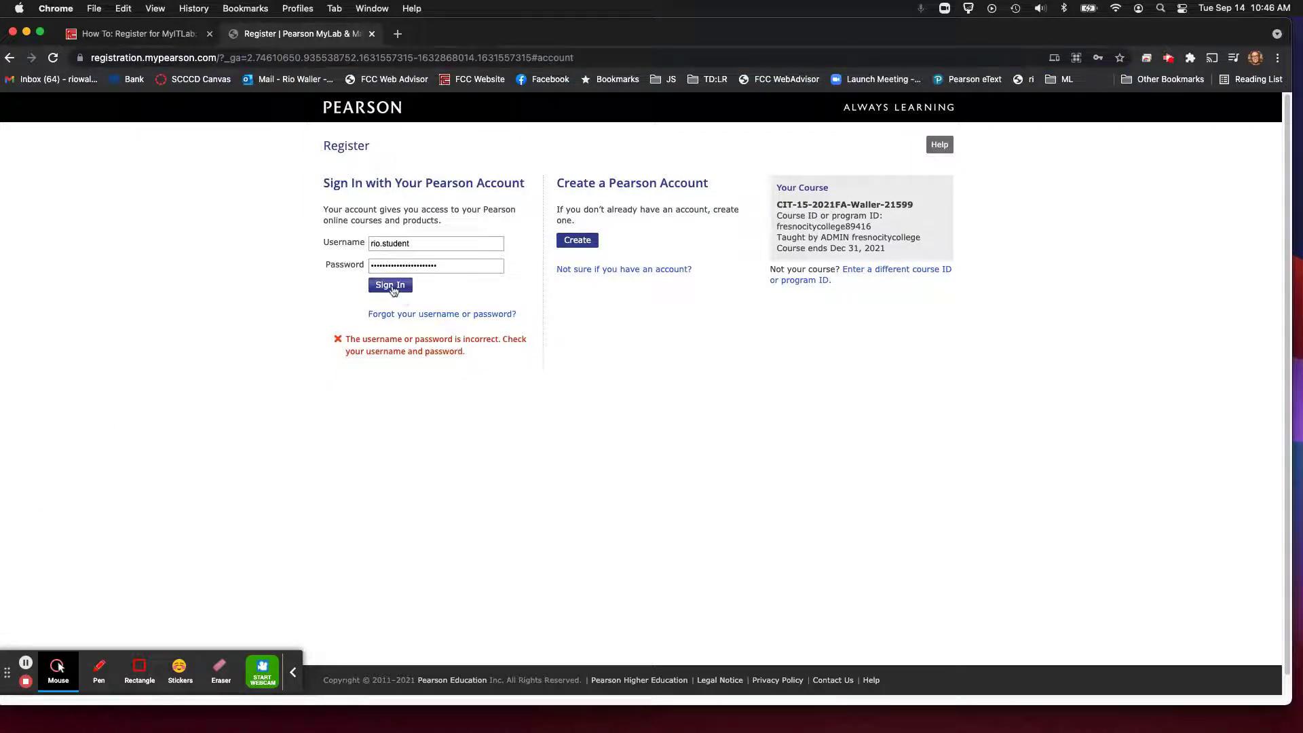
click(391, 286)
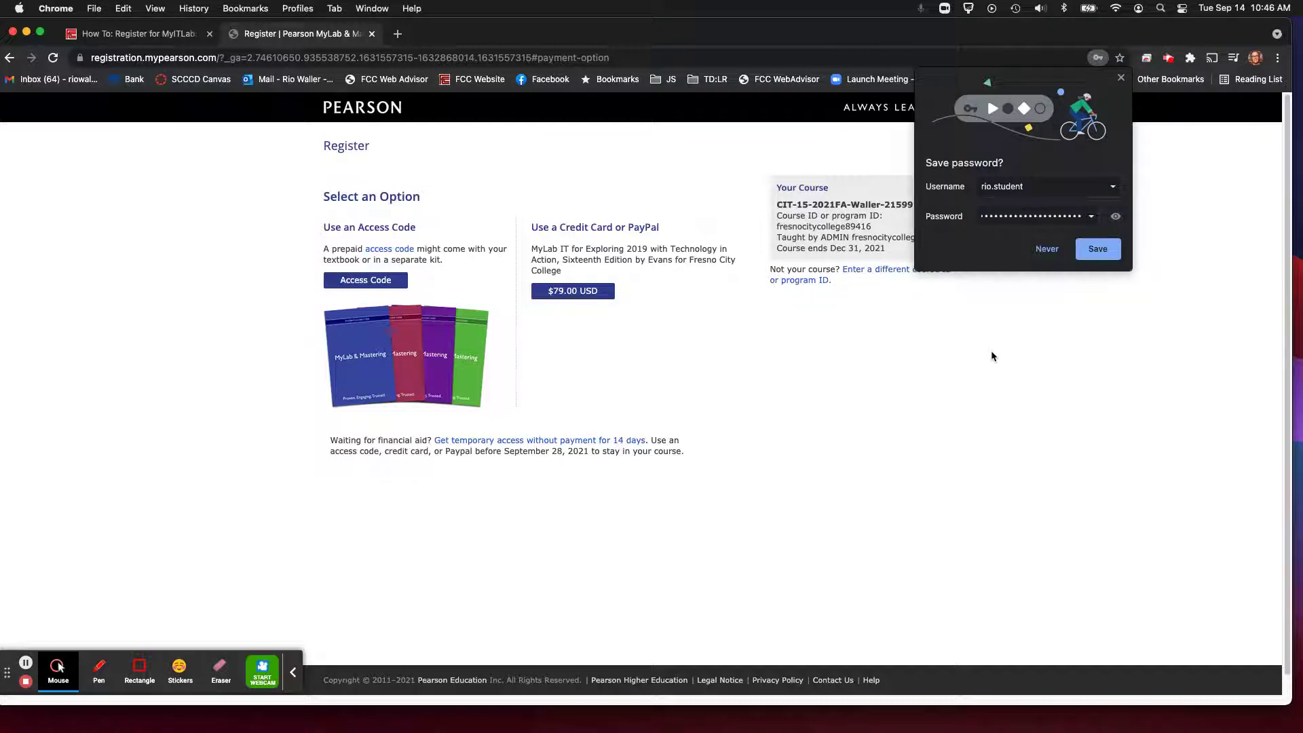
Step: Save the browser login, accept 14-day temporary access without payment, and go to My Courses
click(1099, 248)
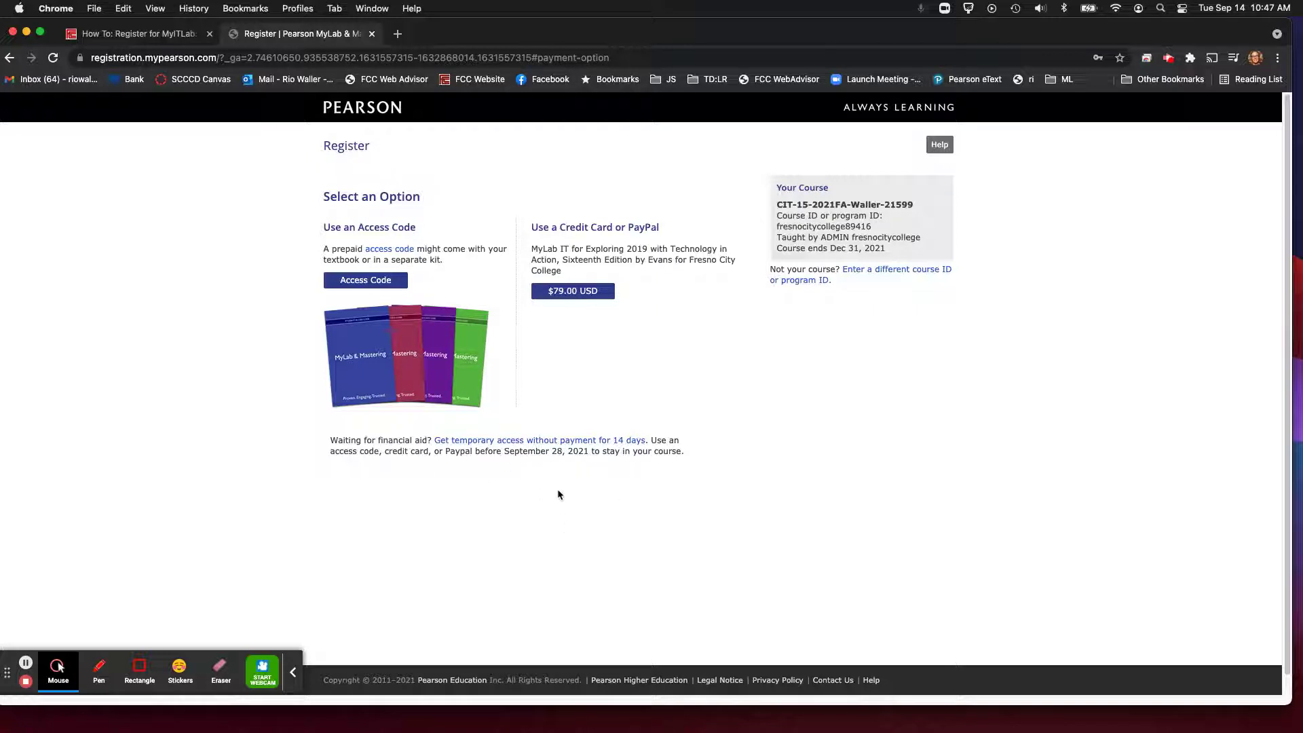
click(563, 441)
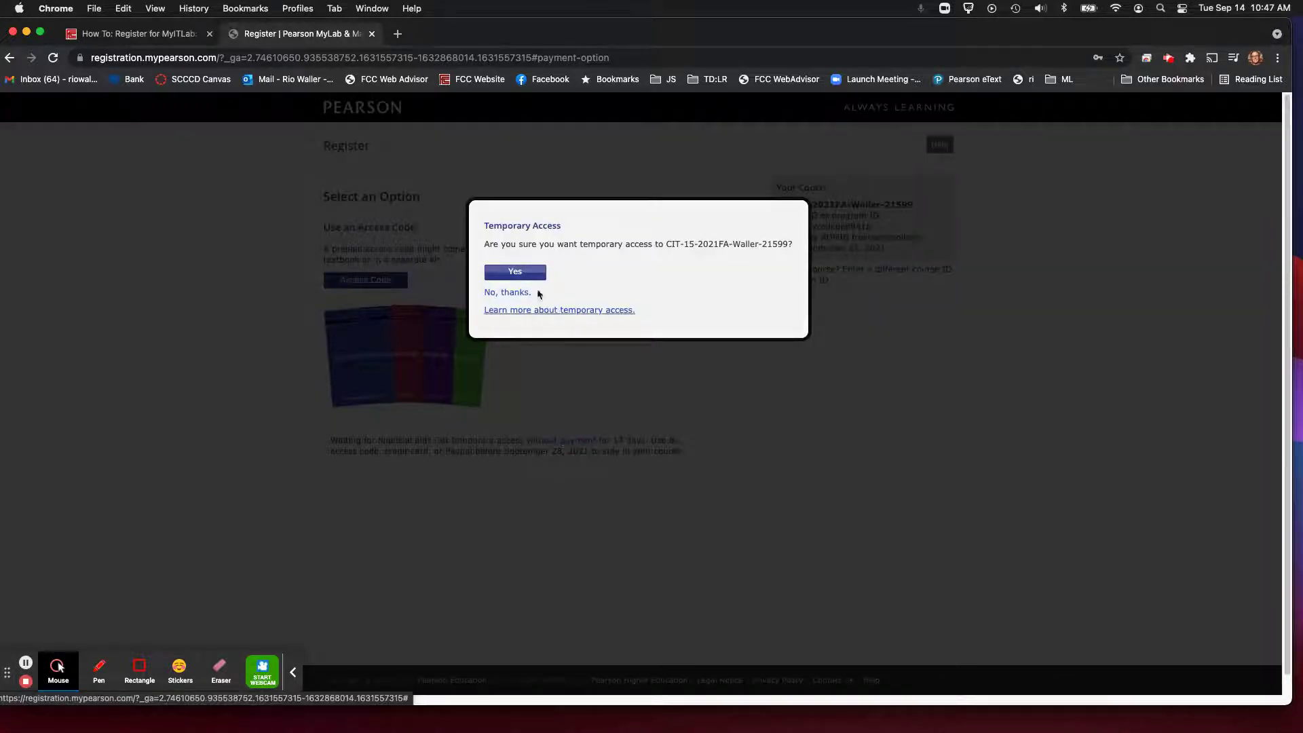
click(512, 272)
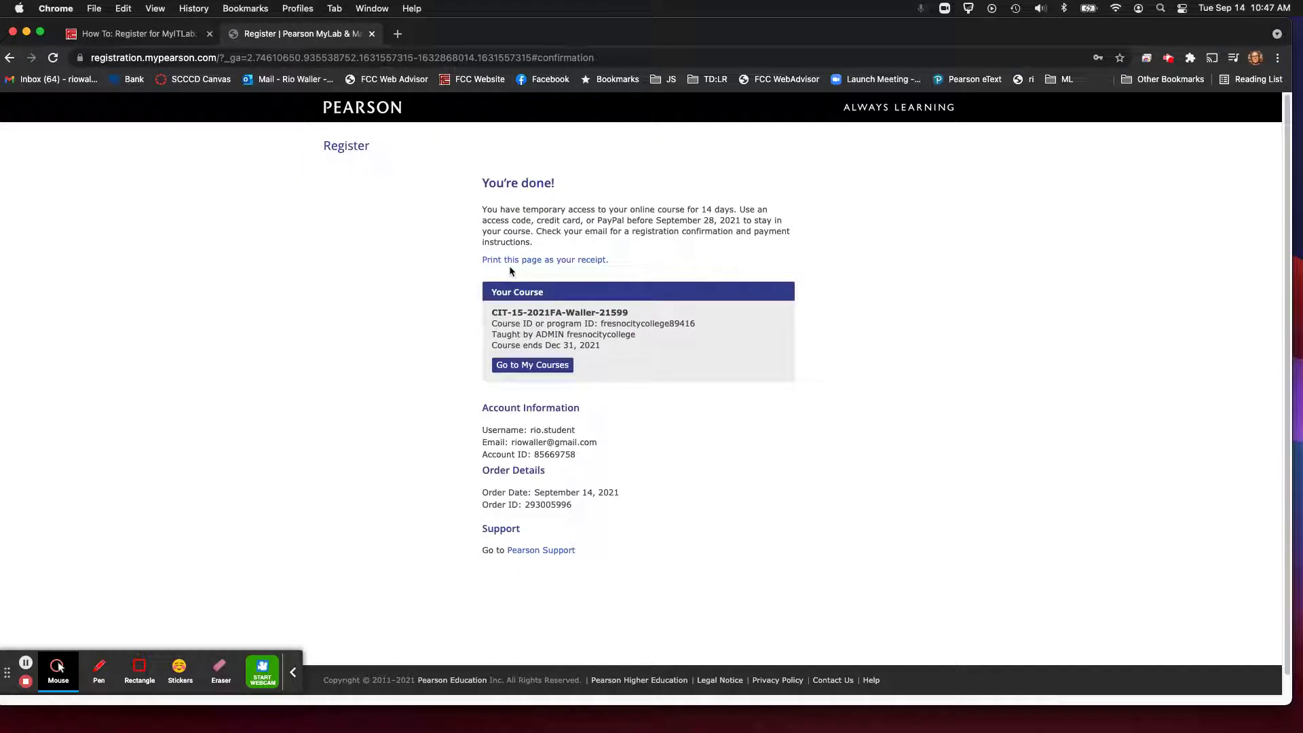
click(557, 365)
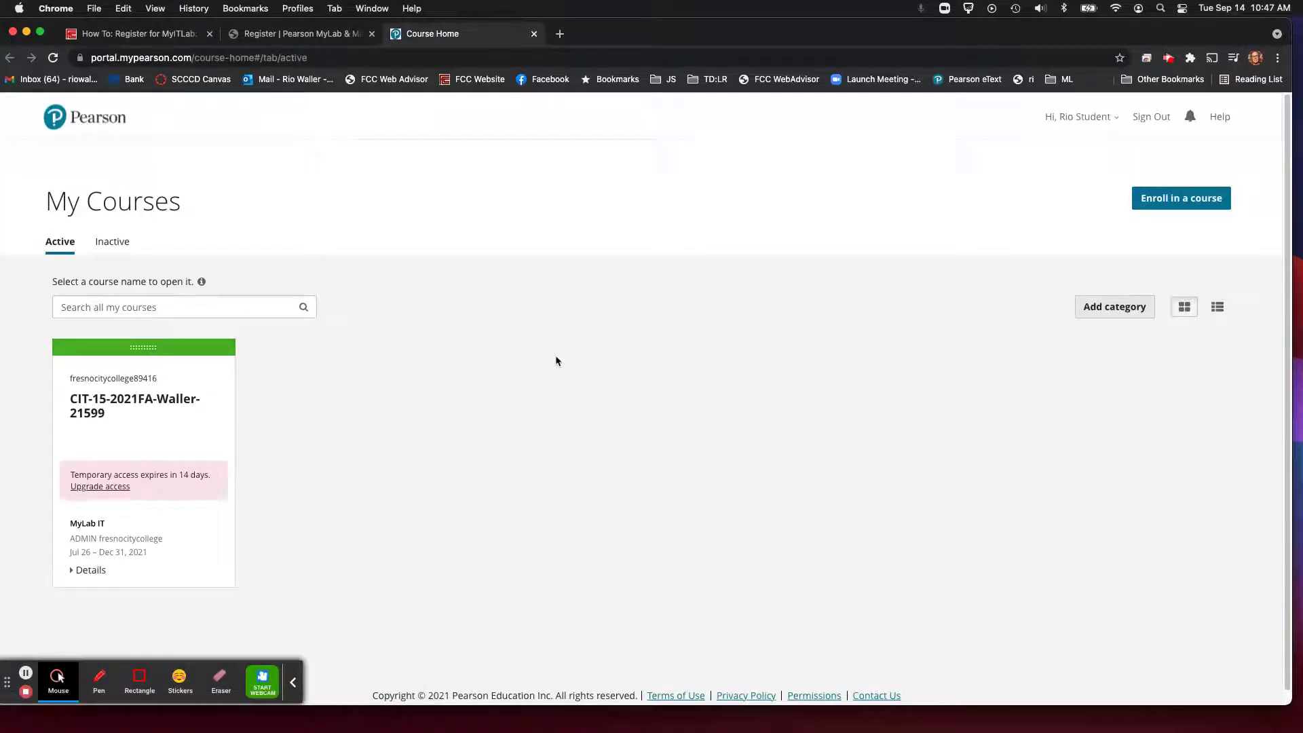
Step: Open the CIT-15 course, its Course Materials, and the Windows 10 folder
click(102, 407)
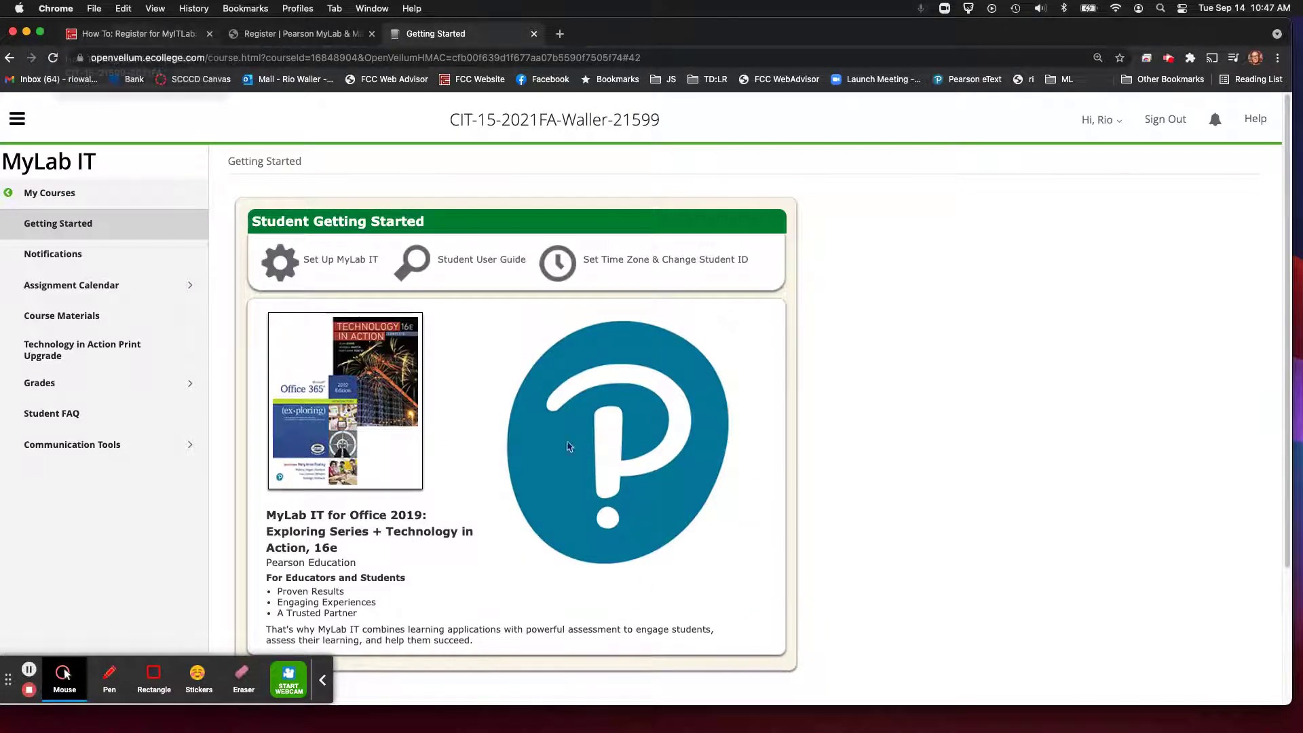
click(61, 315)
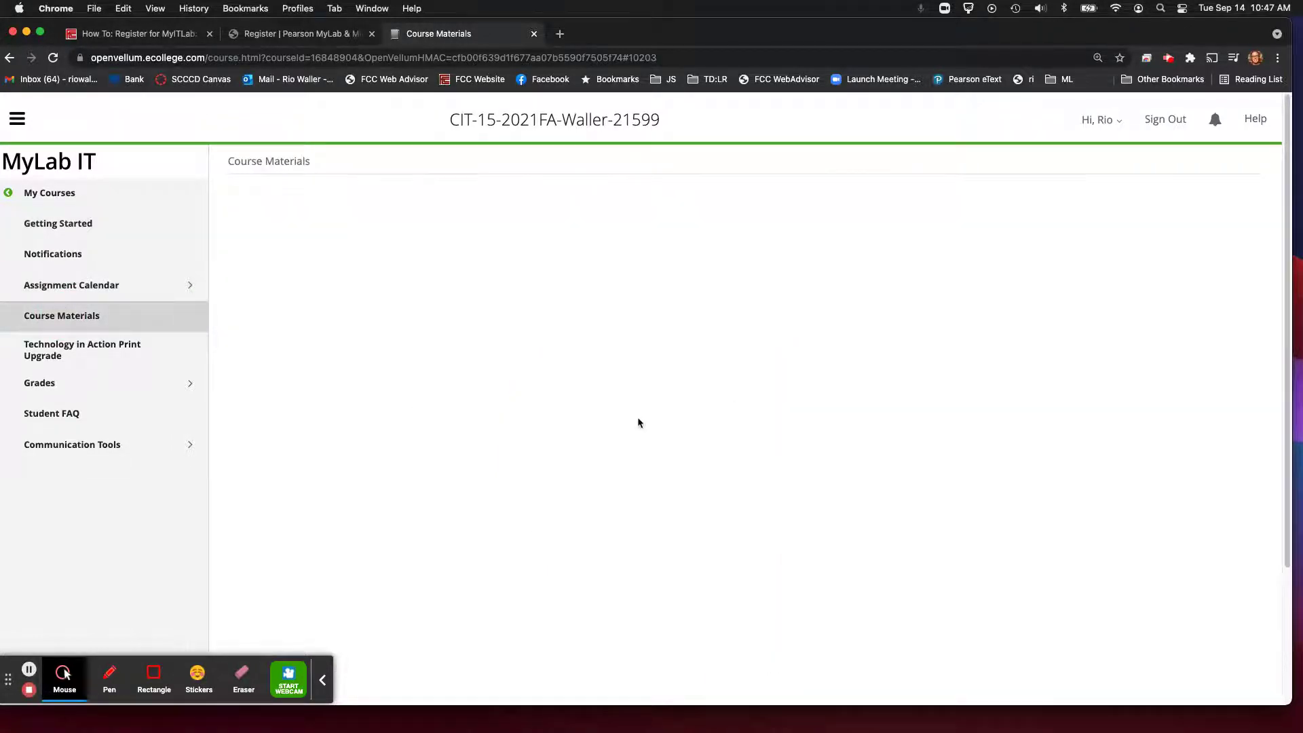
click(321, 682)
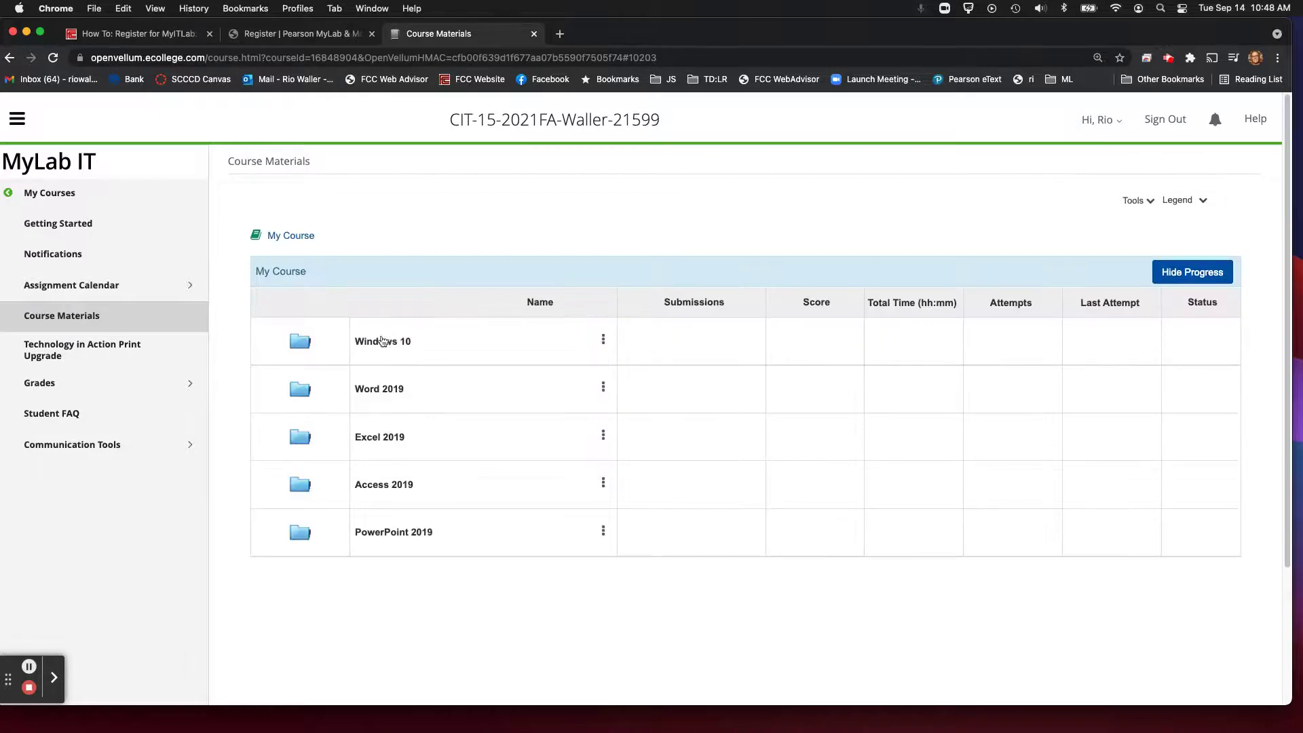
click(378, 343)
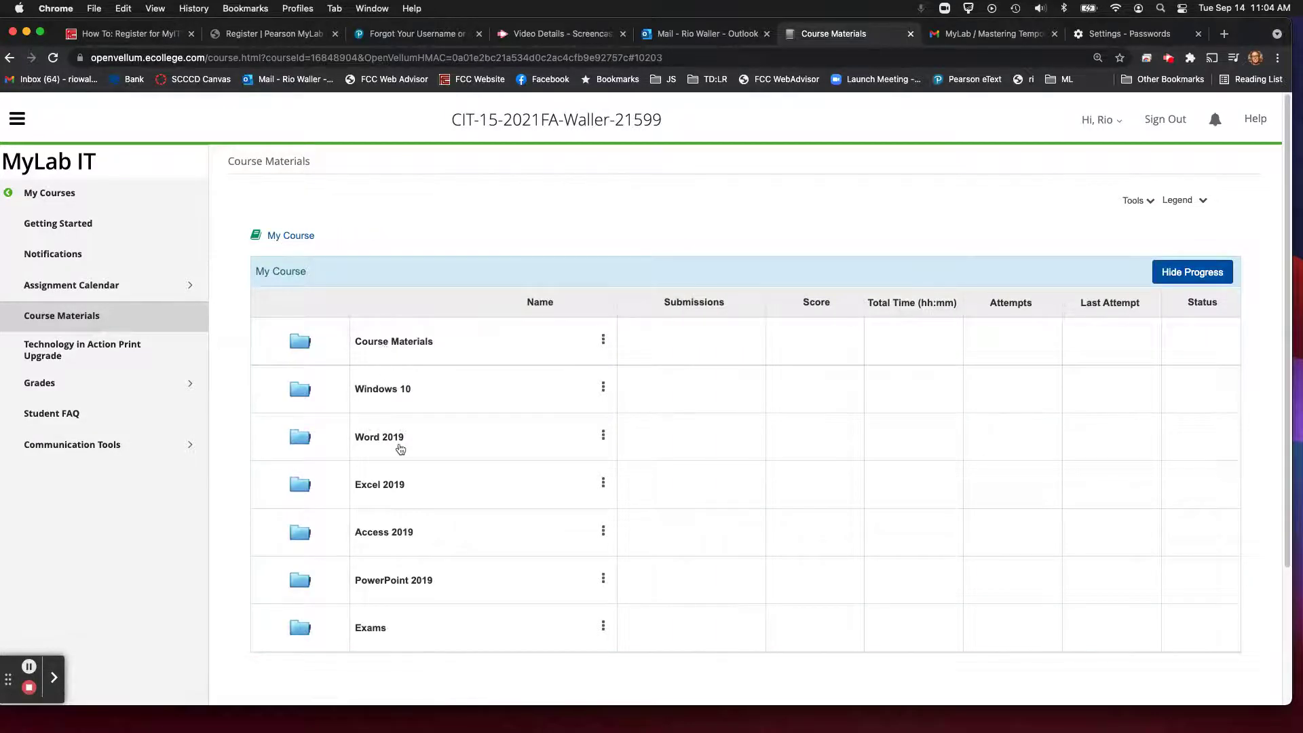
Step: View the Technology in Action, 16e eText under Course Materials > eTextbook, then close it and return to Course Materials
click(394, 350)
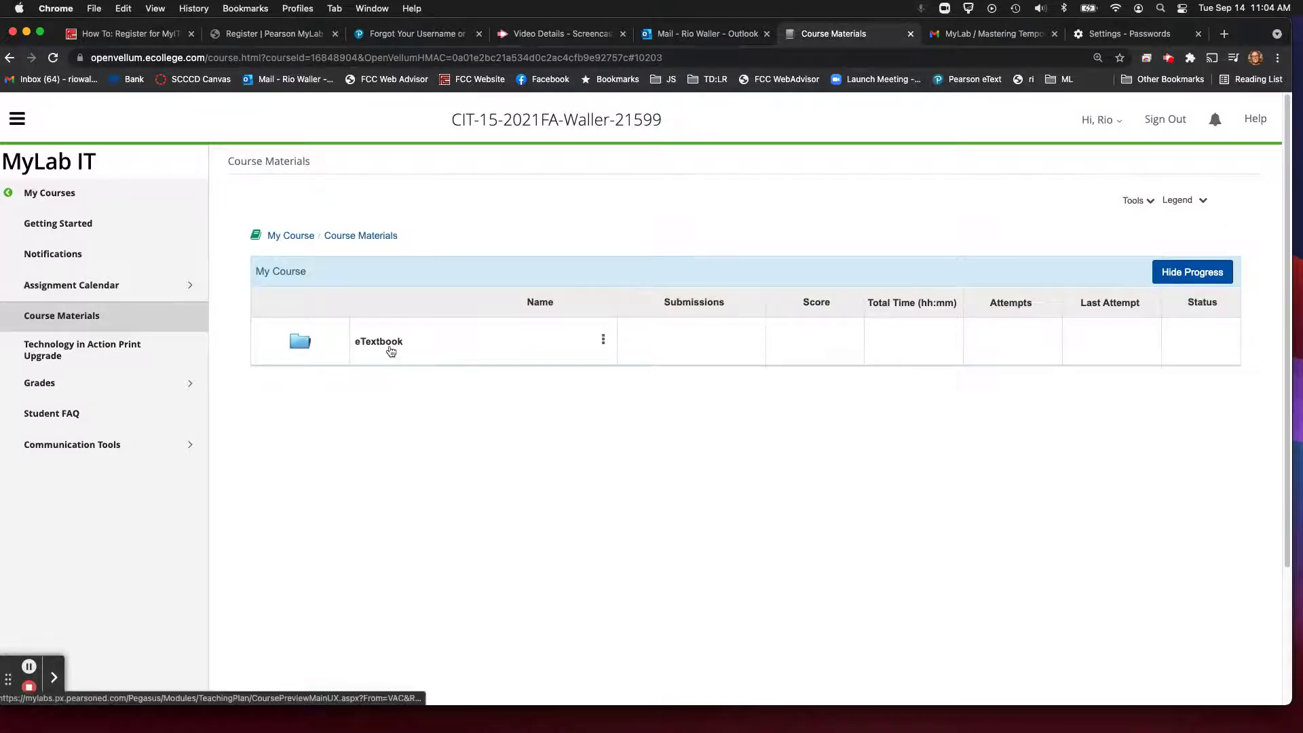
click(392, 350)
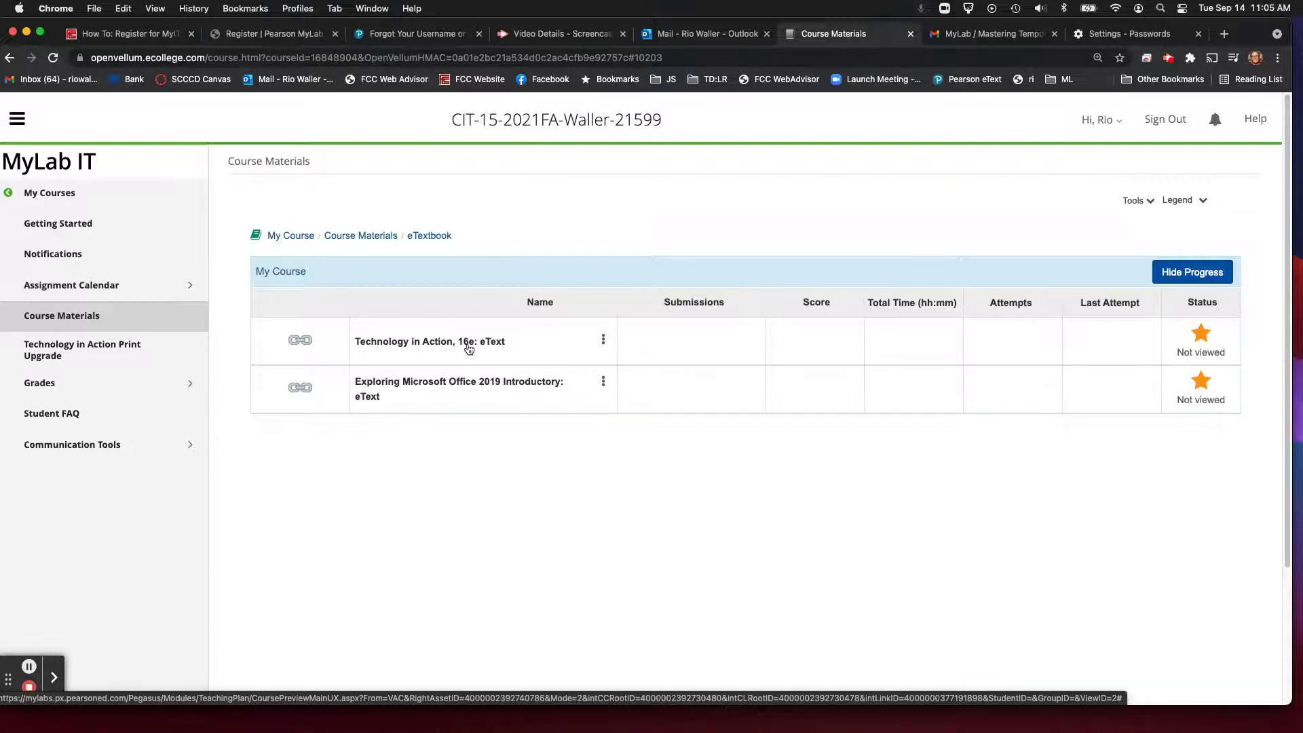
click(468, 349)
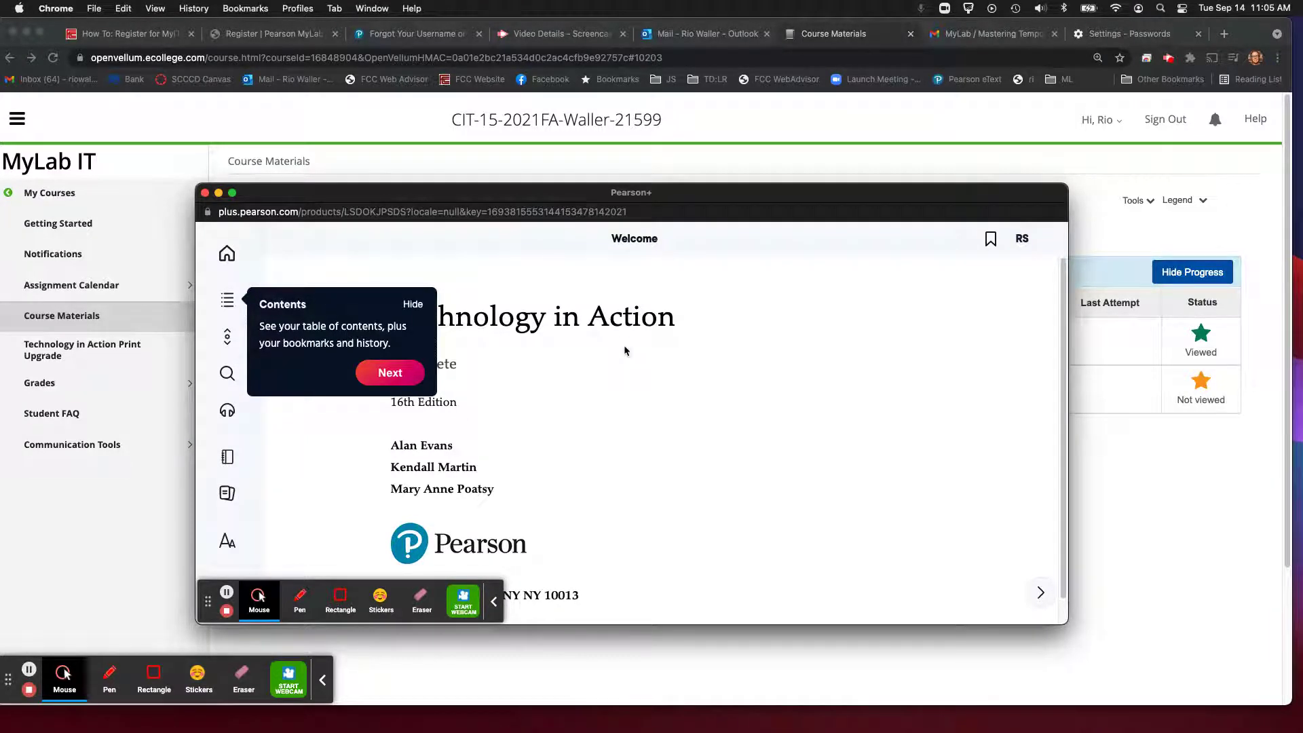
click(205, 193)
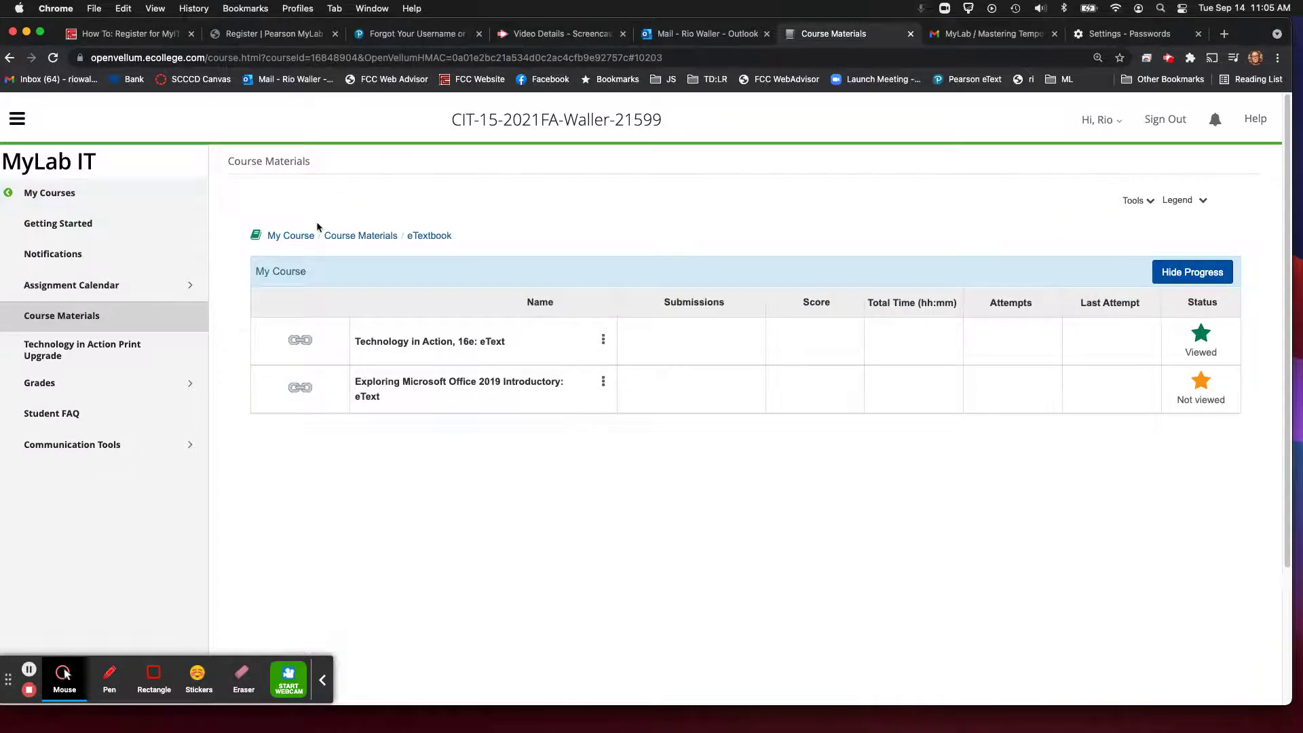
click(73, 326)
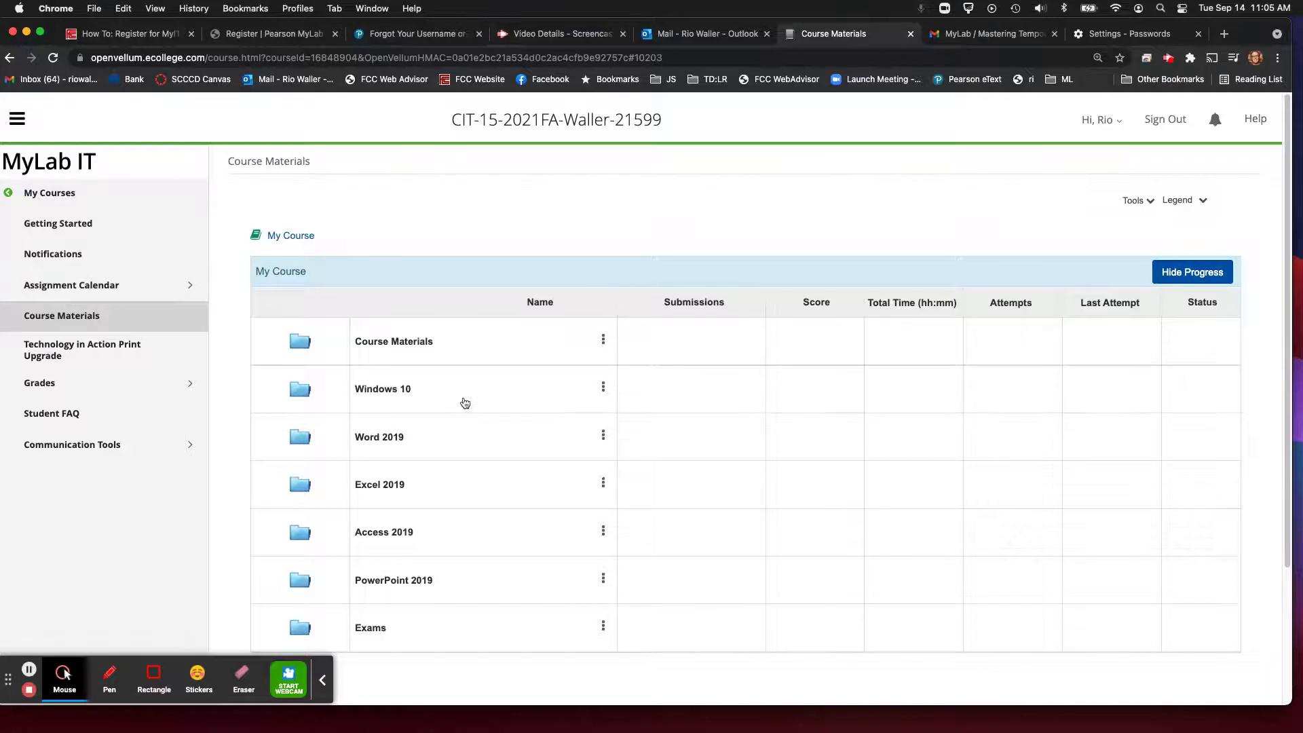
Step: Open the Windows 10 folder and launch Windows 10: Simulation Training
click(384, 391)
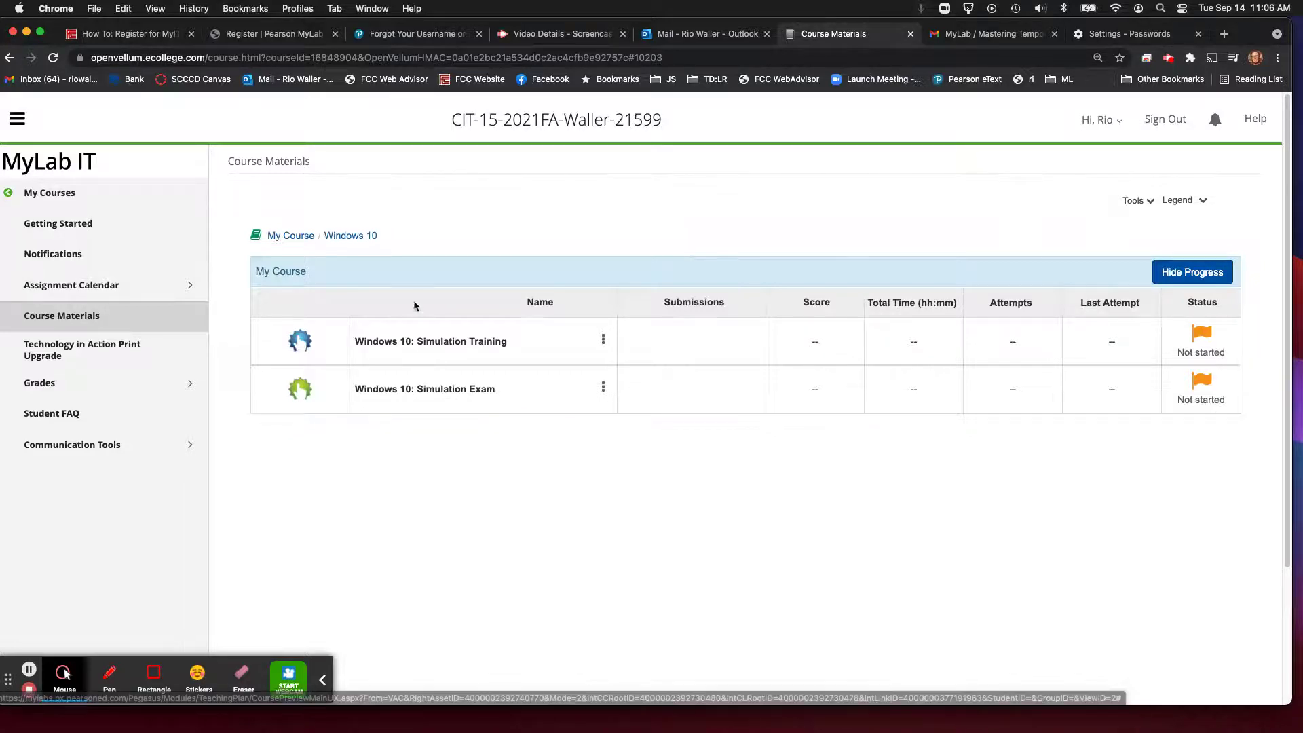
click(458, 342)
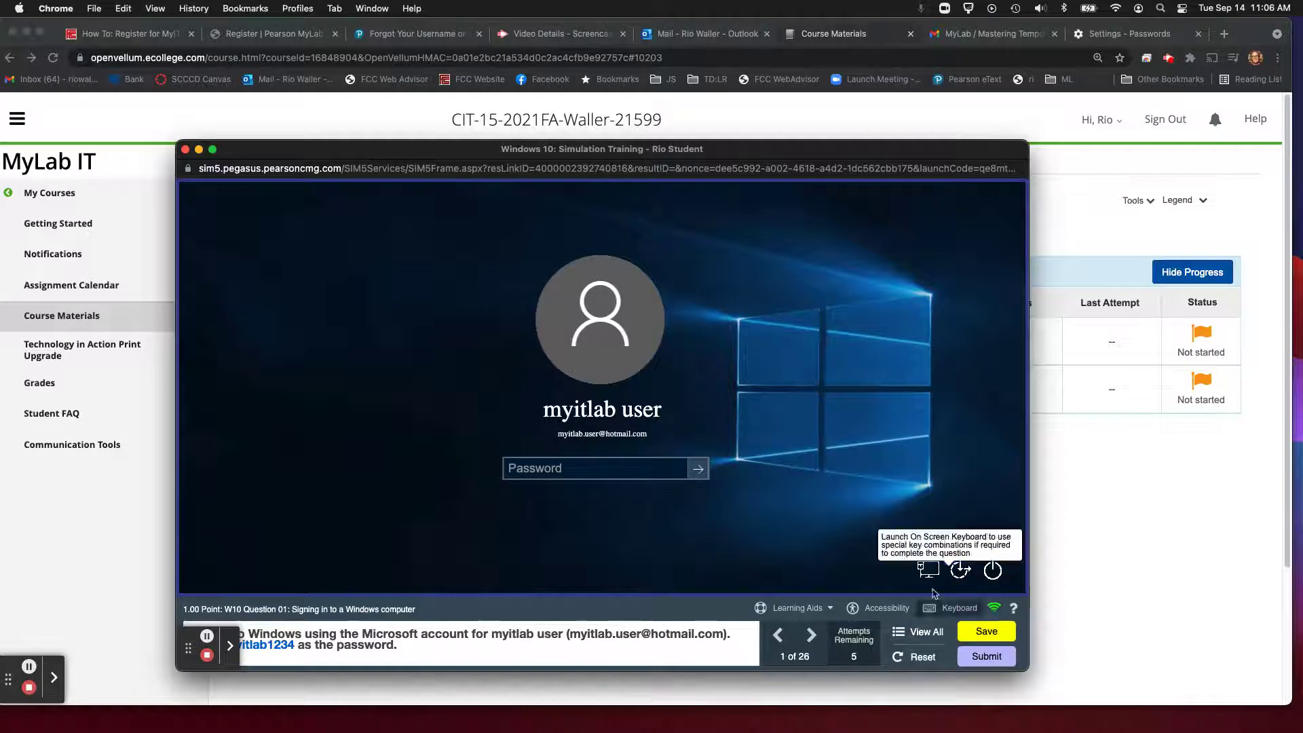
Step: Check the Learning Aids and the full question list, then move the simulation window top-left
click(817, 610)
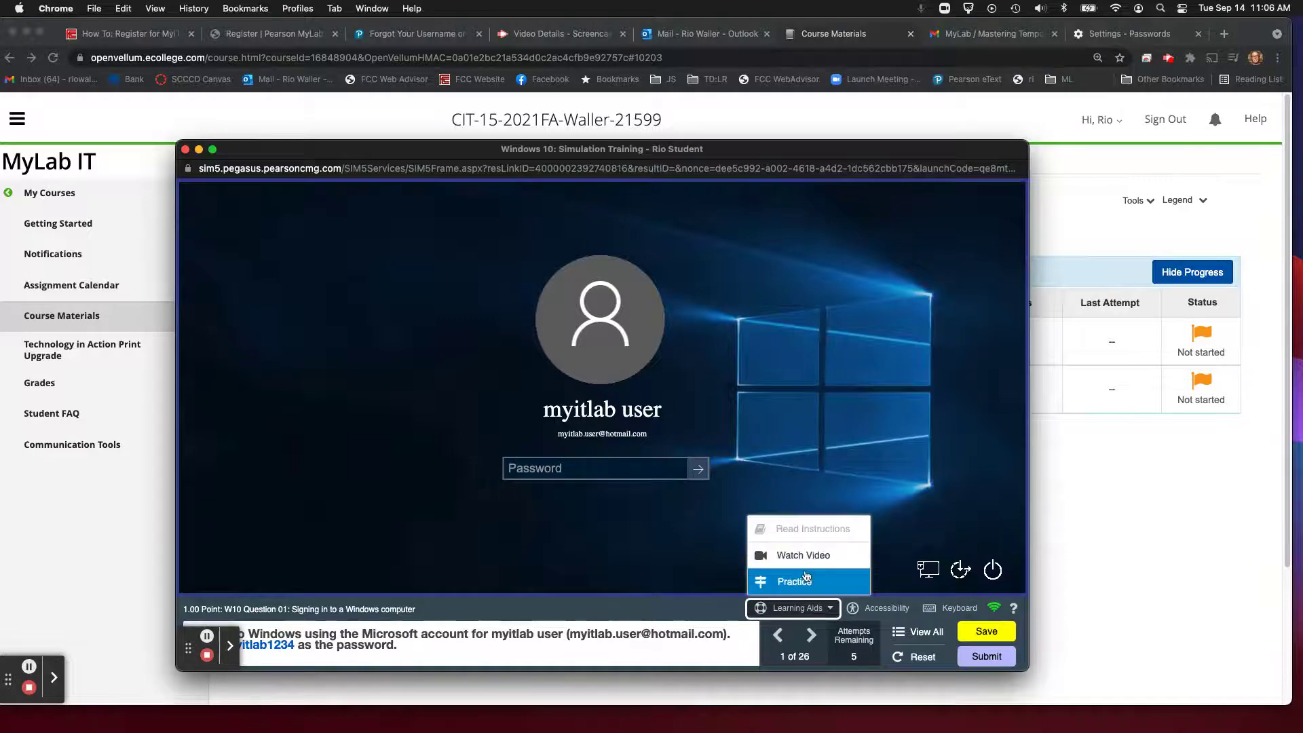
click(786, 426)
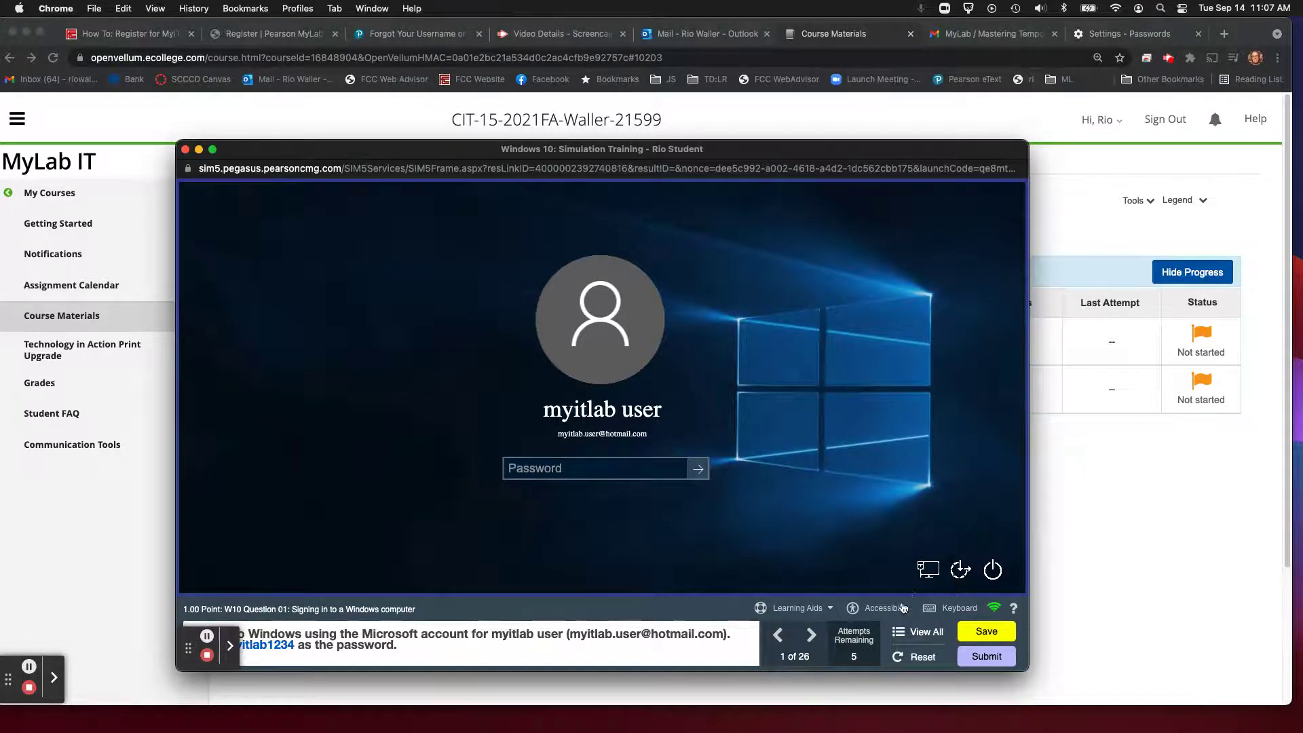
click(923, 641)
scroll(548, 392, down, 5)
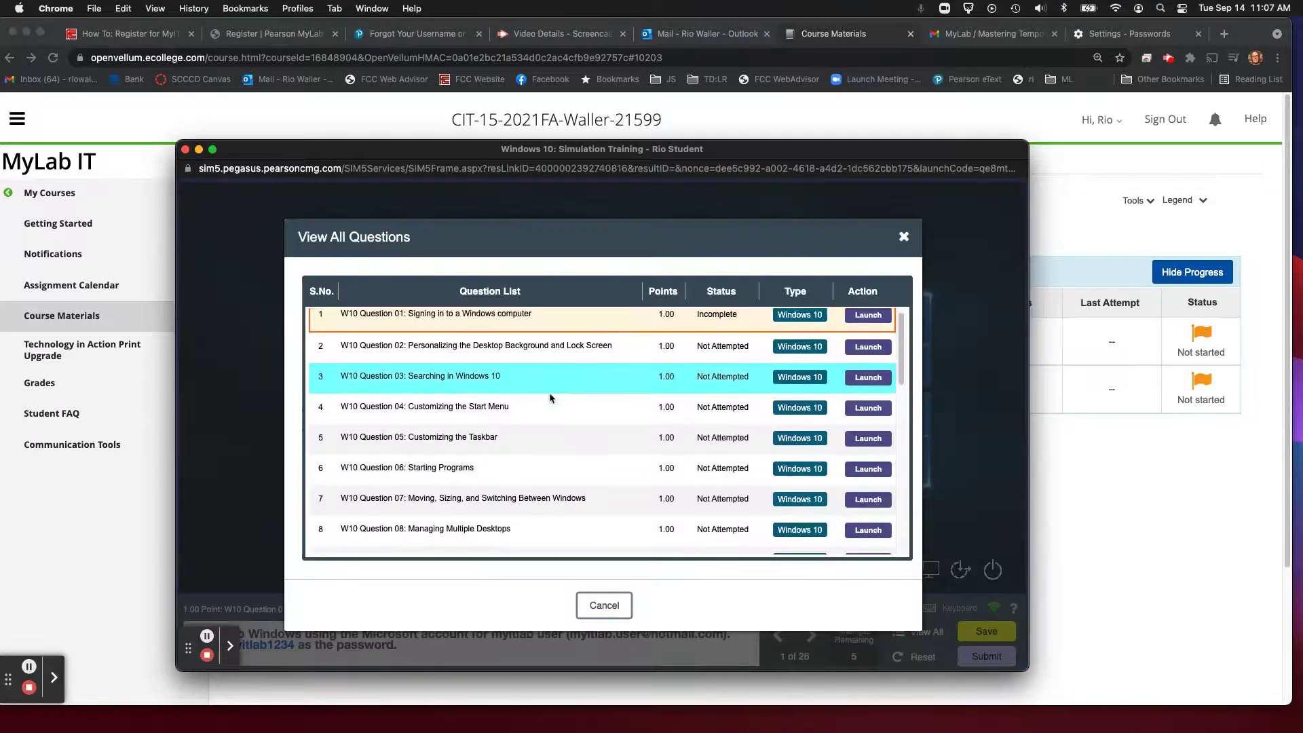
scroll(549, 398, up, 5)
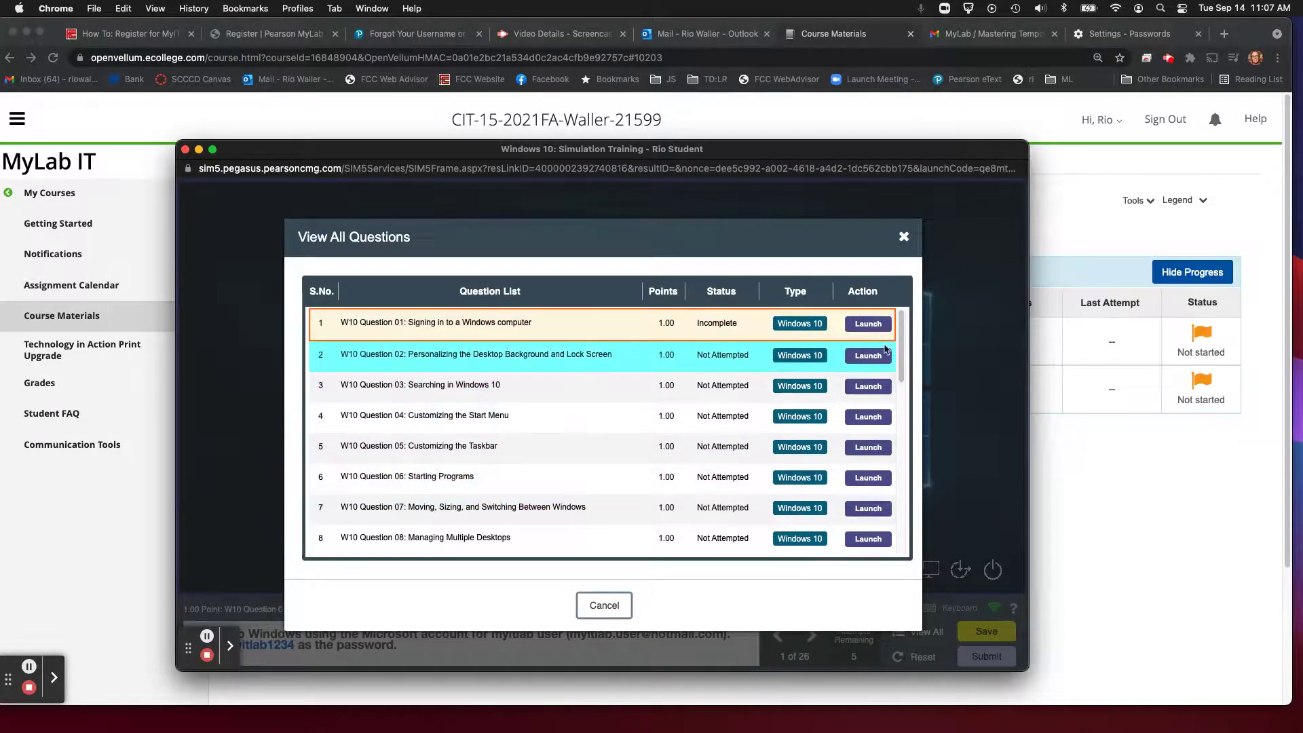
click(904, 237)
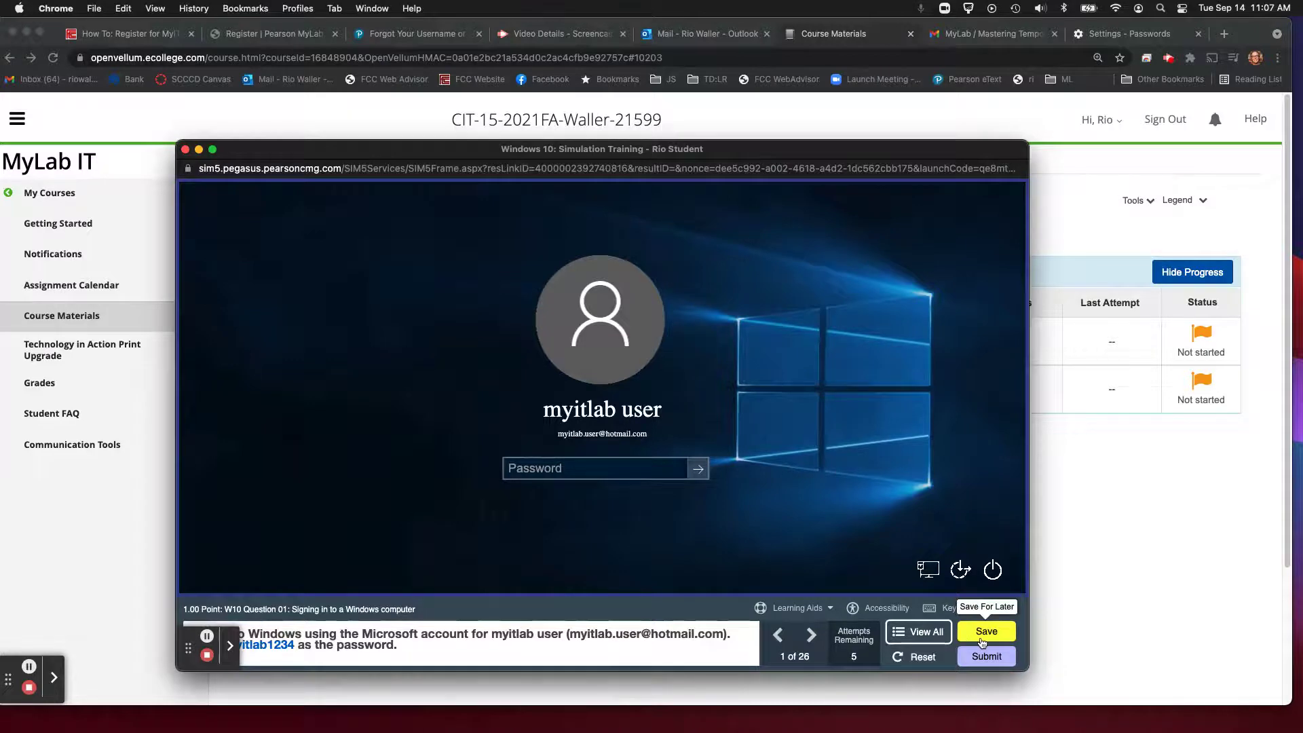
drag(774, 143, 606, 17)
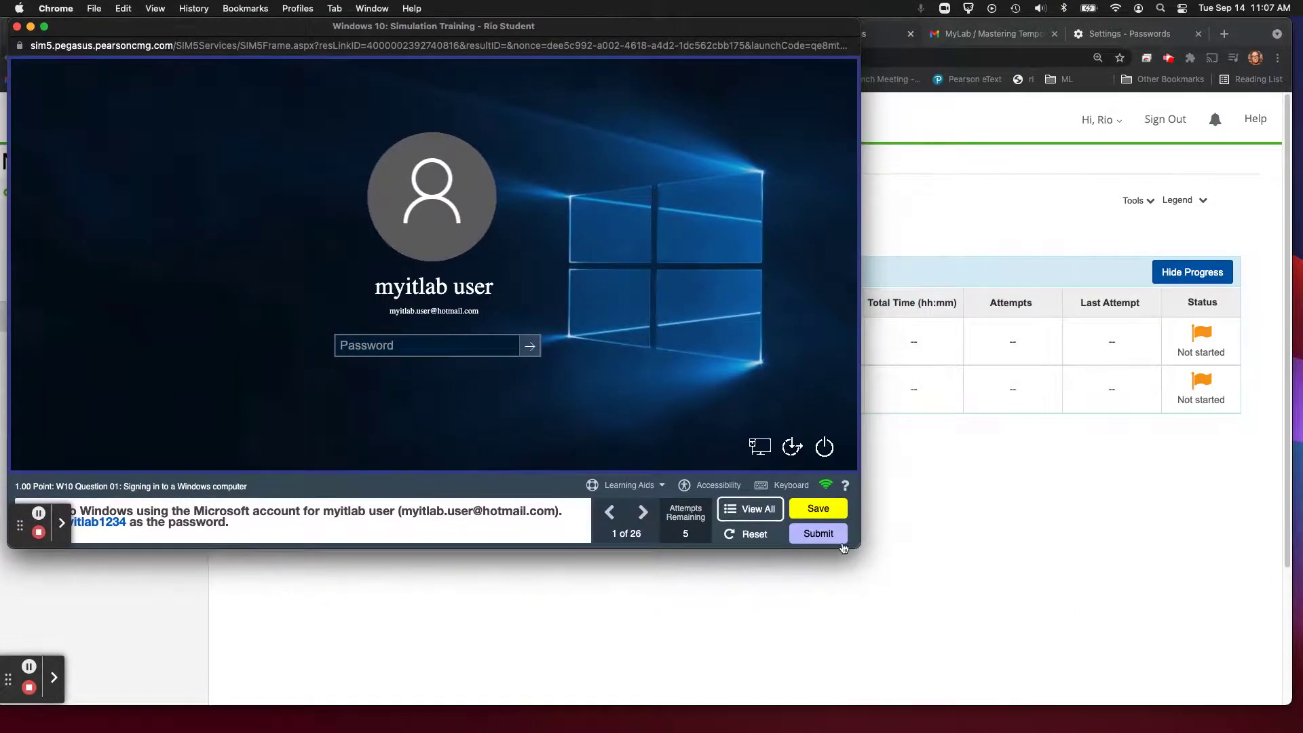
Step: Resize the simulation window to fill the screen, then close it to bring up the Leave site? prompt
drag(853, 541, 1293, 701)
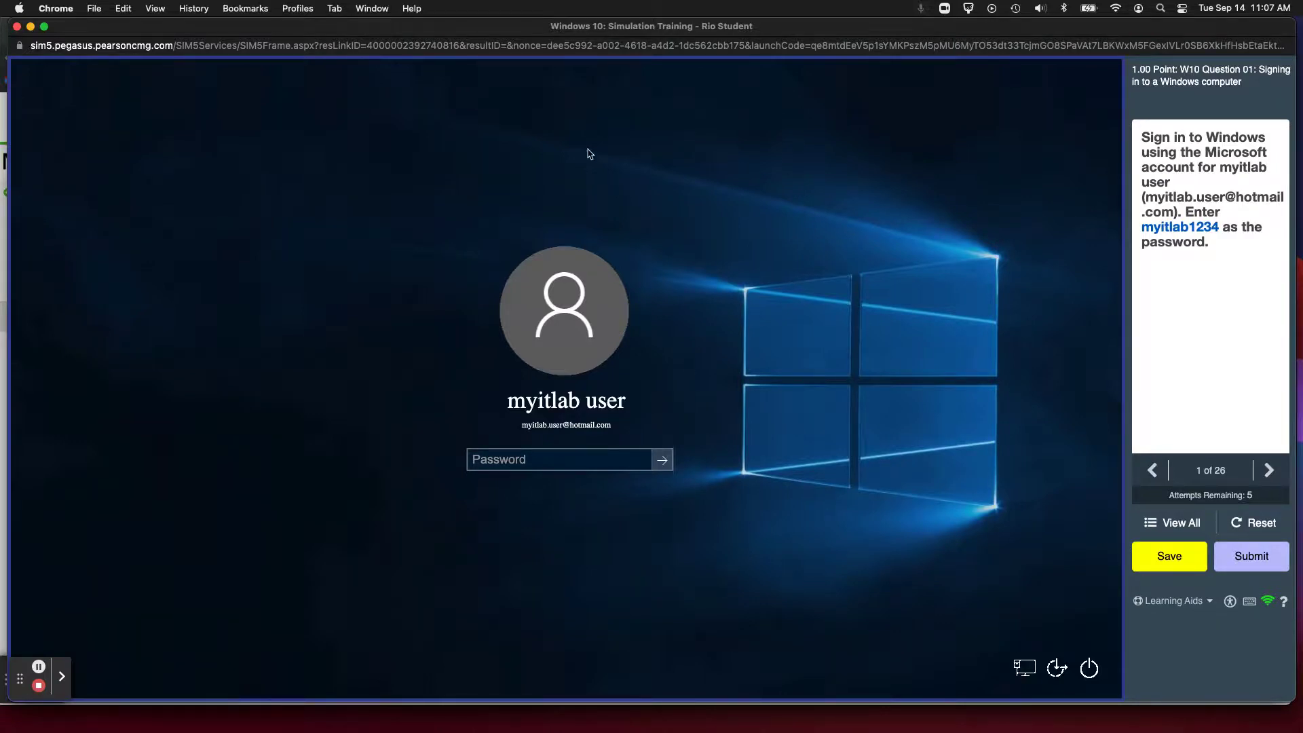
mouse_move(509, 35)
mouse_down()
mouse_move(516, 56)
mouse_move(503, 36)
mouse_up()
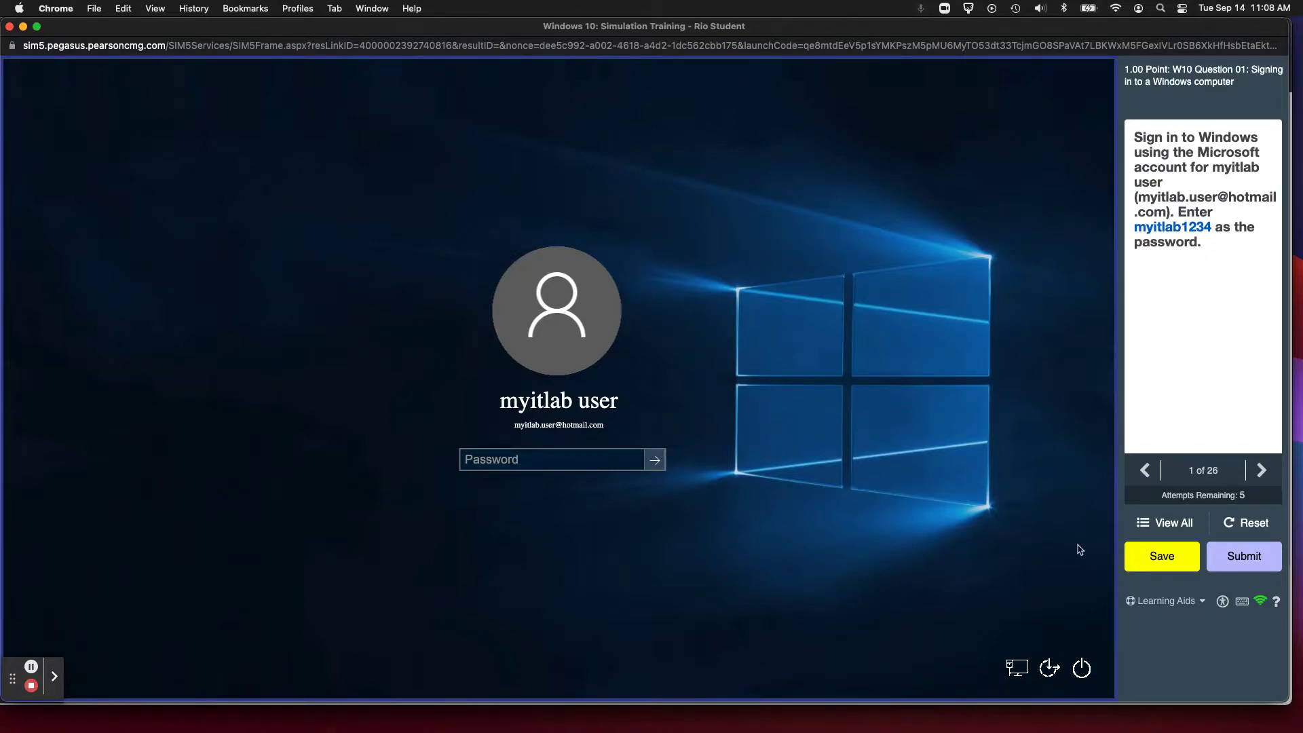
click(1163, 525)
click(11, 29)
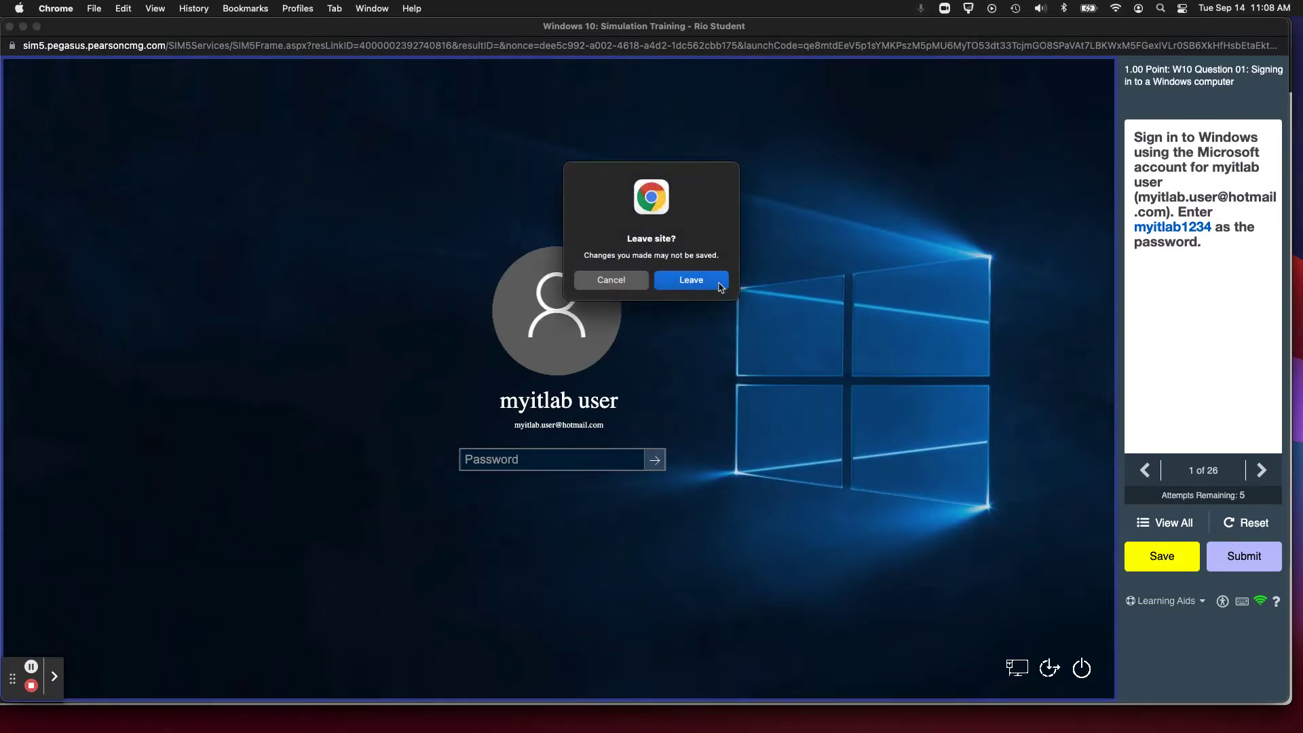
Step: Confirm leaving the Windows 10 simulation and go back to the Canvas 'How To: Register for MyITLab' page
key(Escape)
key(super+w)
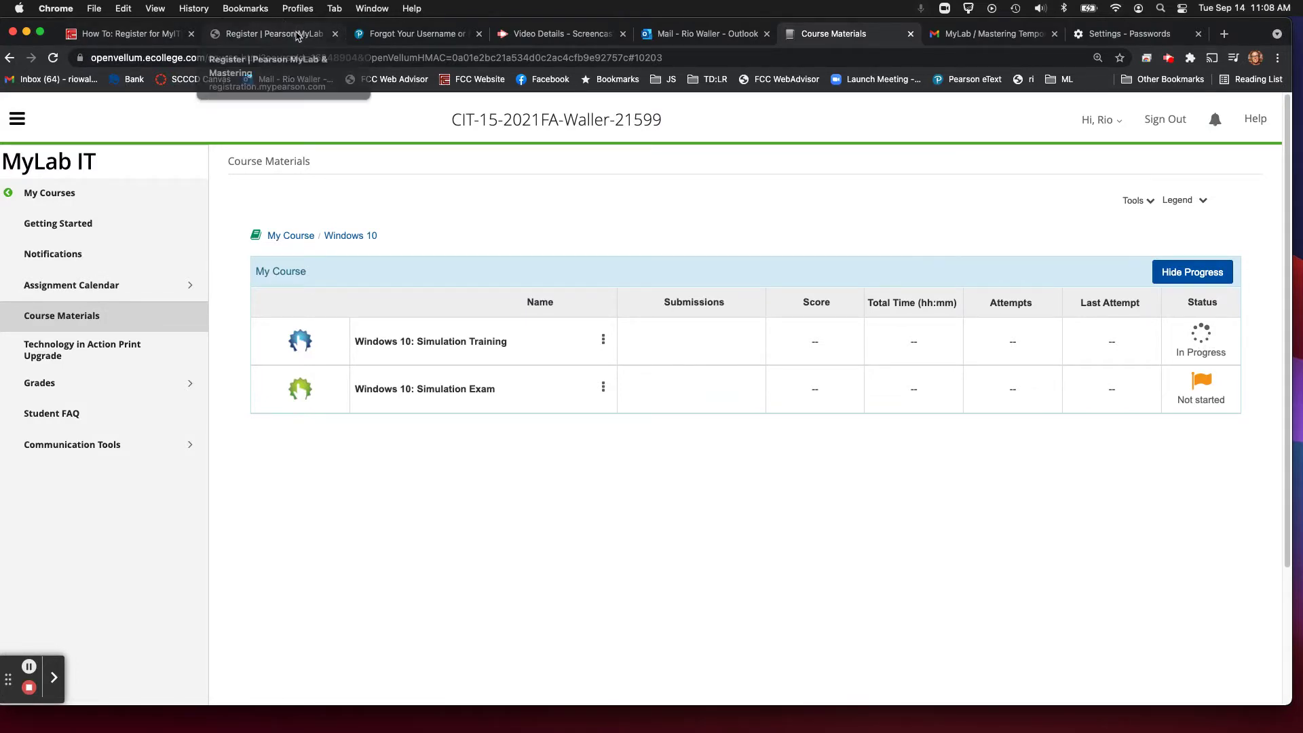
key(super+1)
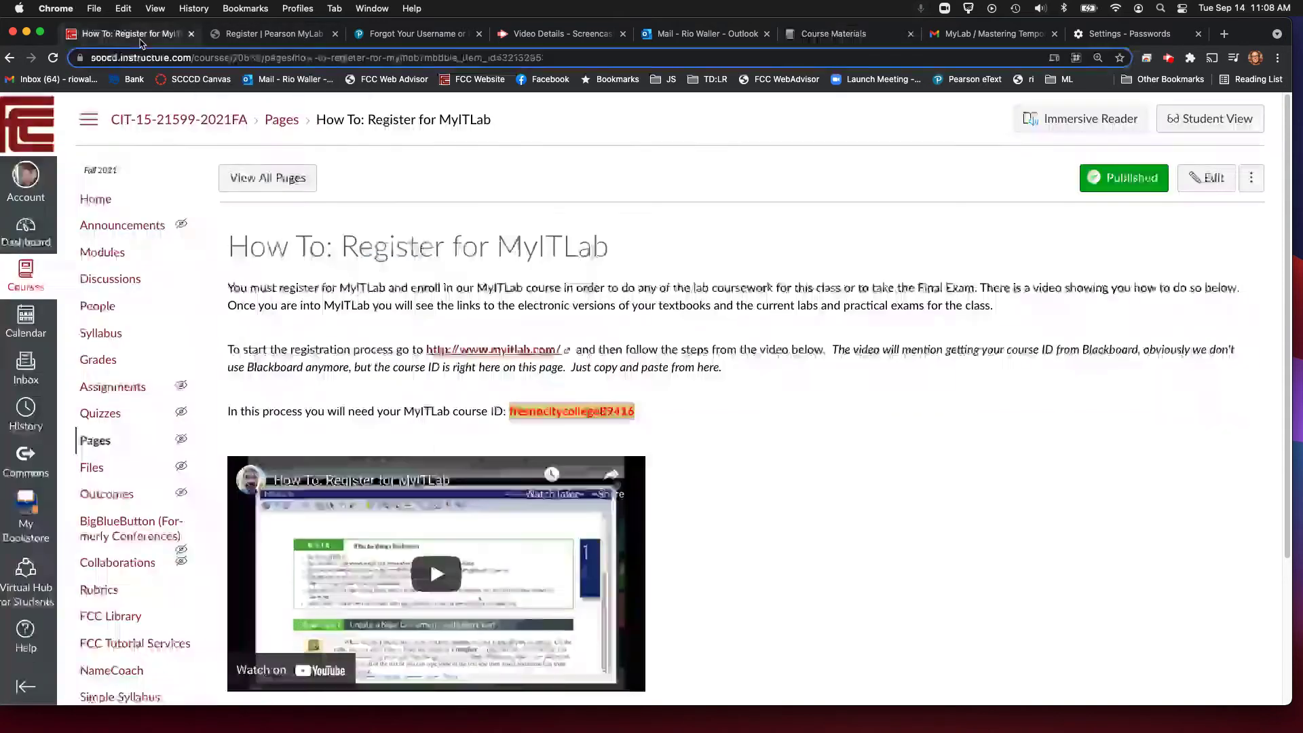